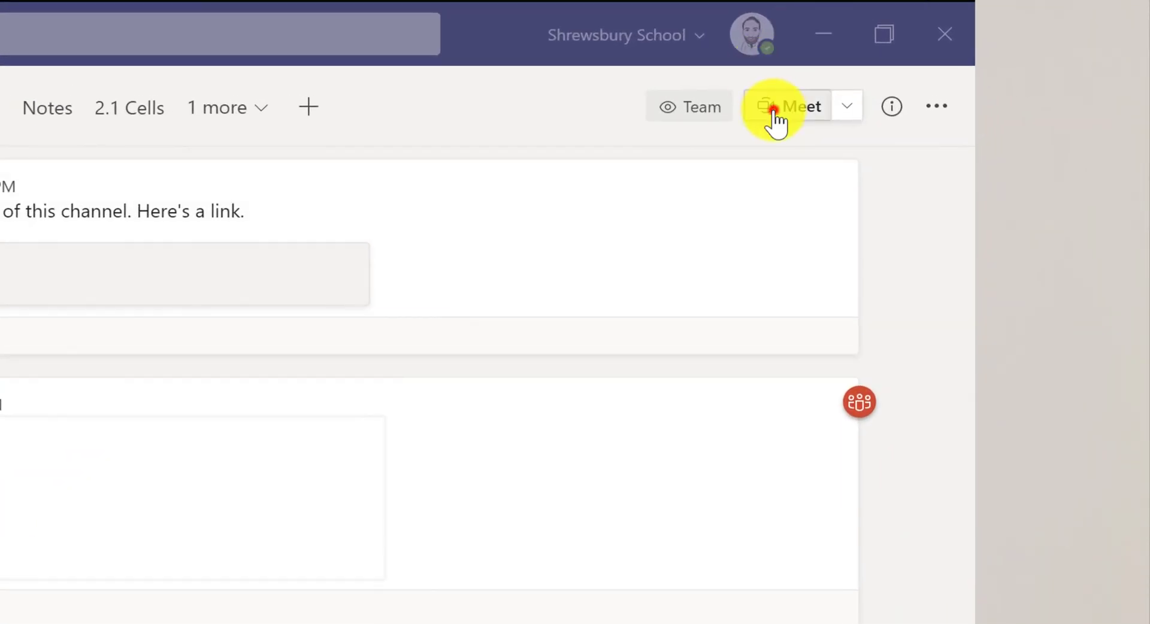
Start a Meet in the channel, close its join window, and reveal Meet now / Schedule a meeting.
{"action": "left_click", "coordinate": [776, 114]}
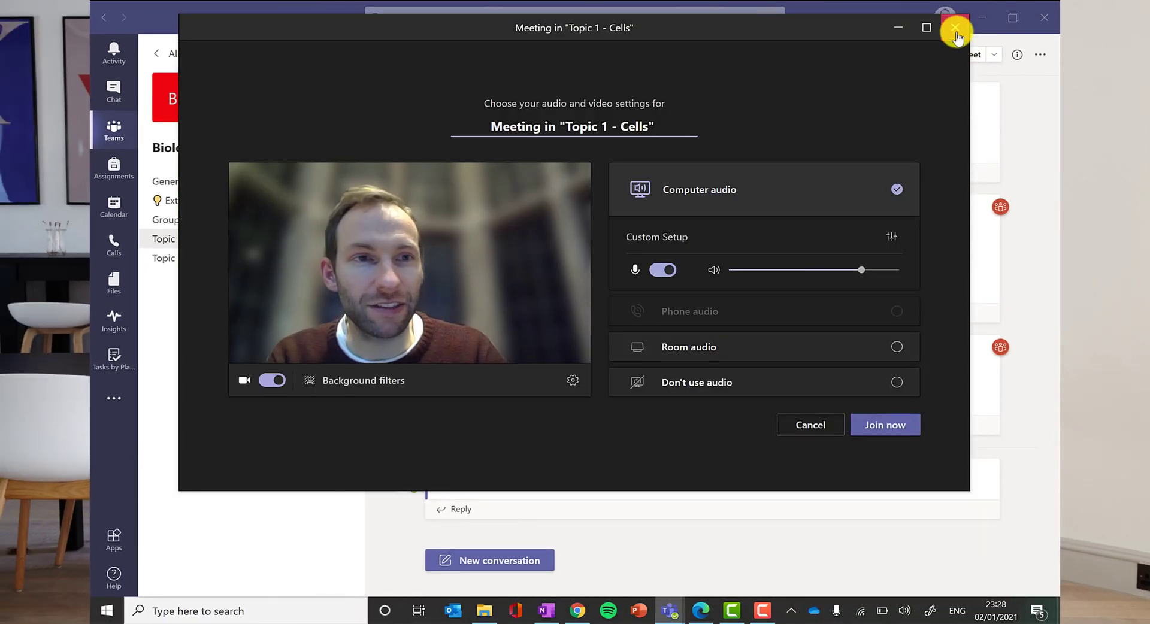
{"action": "left_click", "coordinate": [956, 30]}
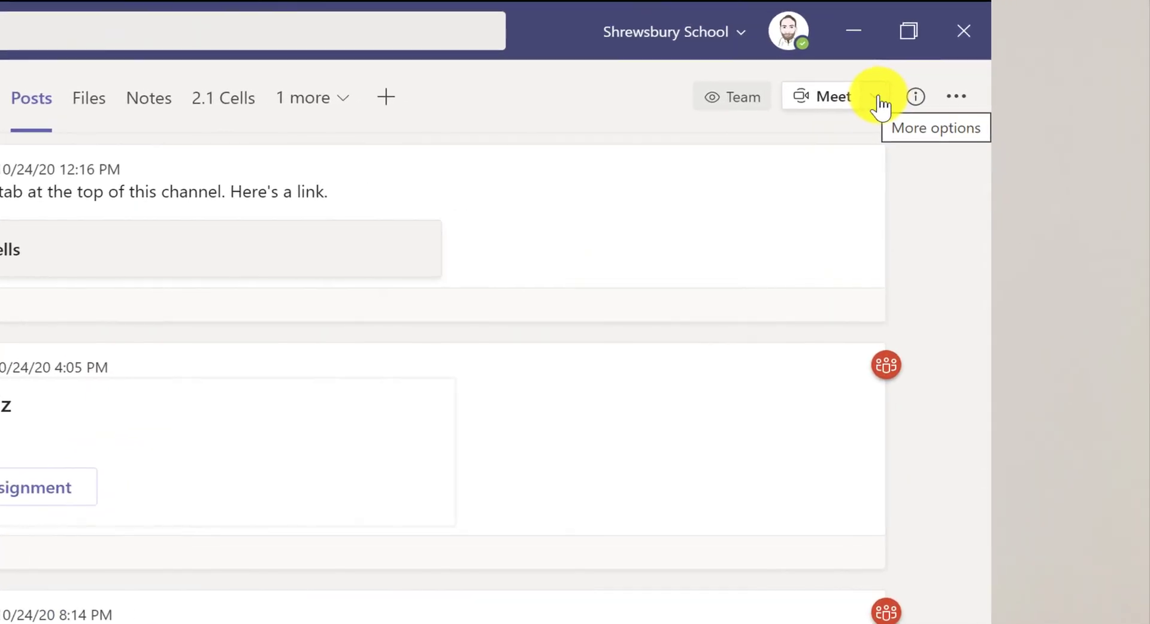
{"action": "left_click", "coordinate": [996, 56]}
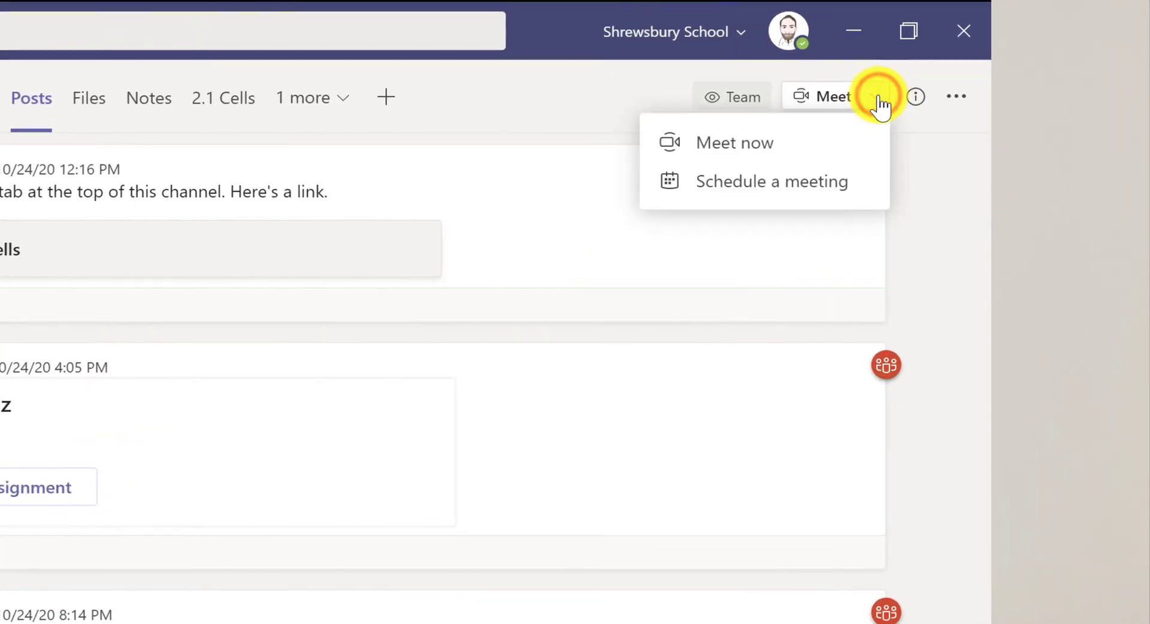
Schedule 'Tuesday period 2' for 5 January 2021, 10:00–10:30 AM, and send it to the channel.
{"action": "left_click", "coordinate": [809, 179]}
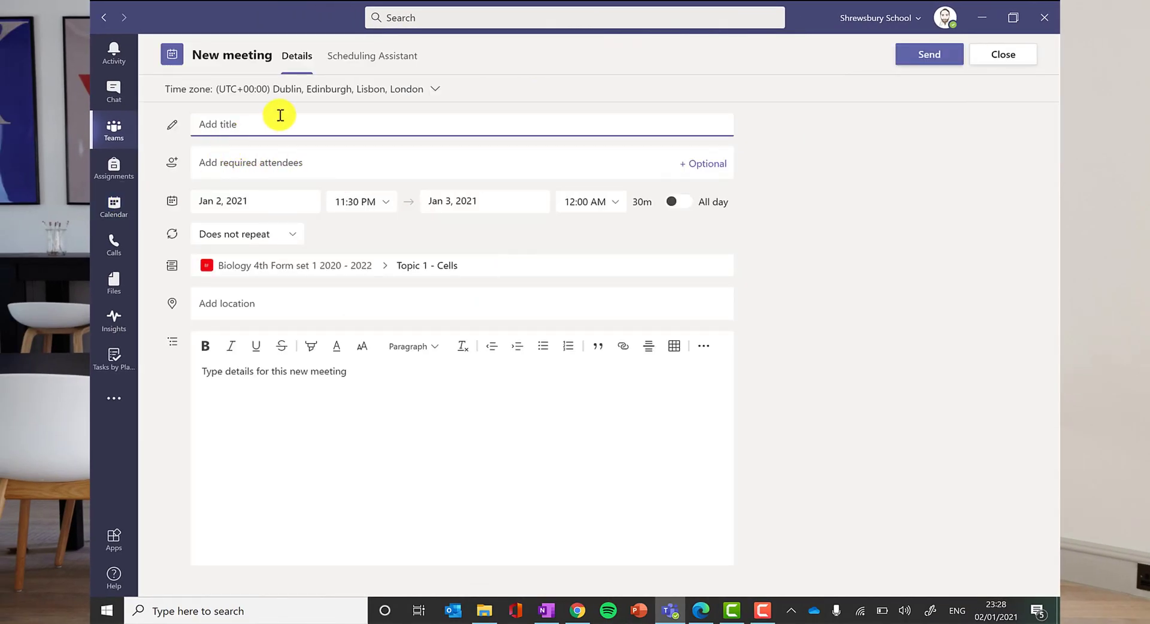
{"action": "type", "text": "Tuesday period 2"}
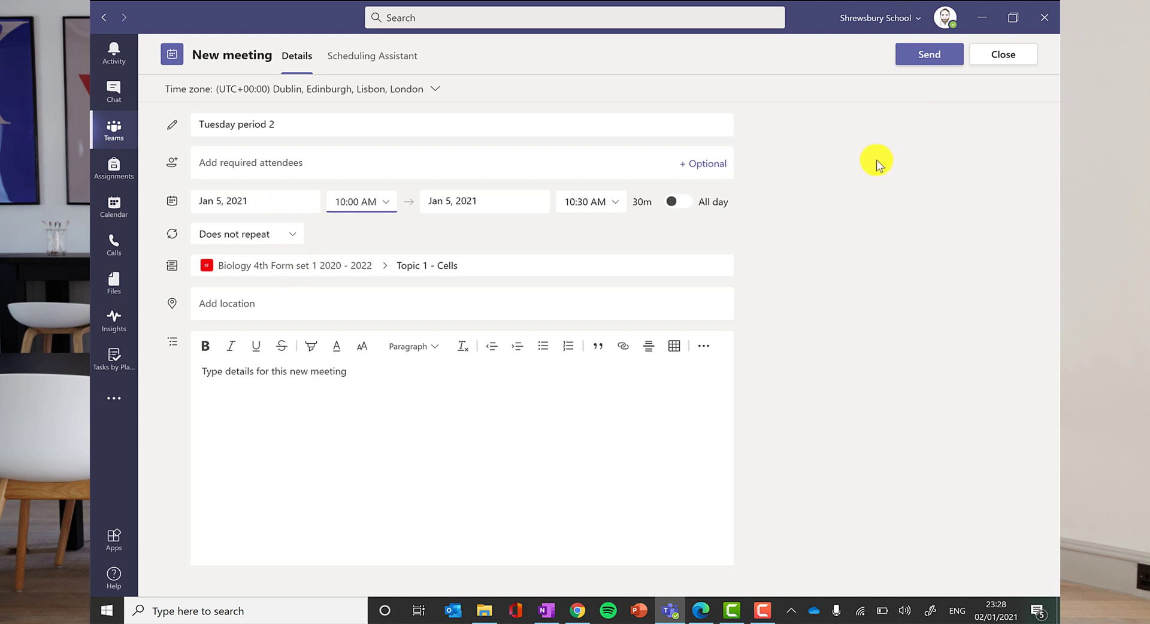
{"action": "left_click", "coordinate": [938, 63]}
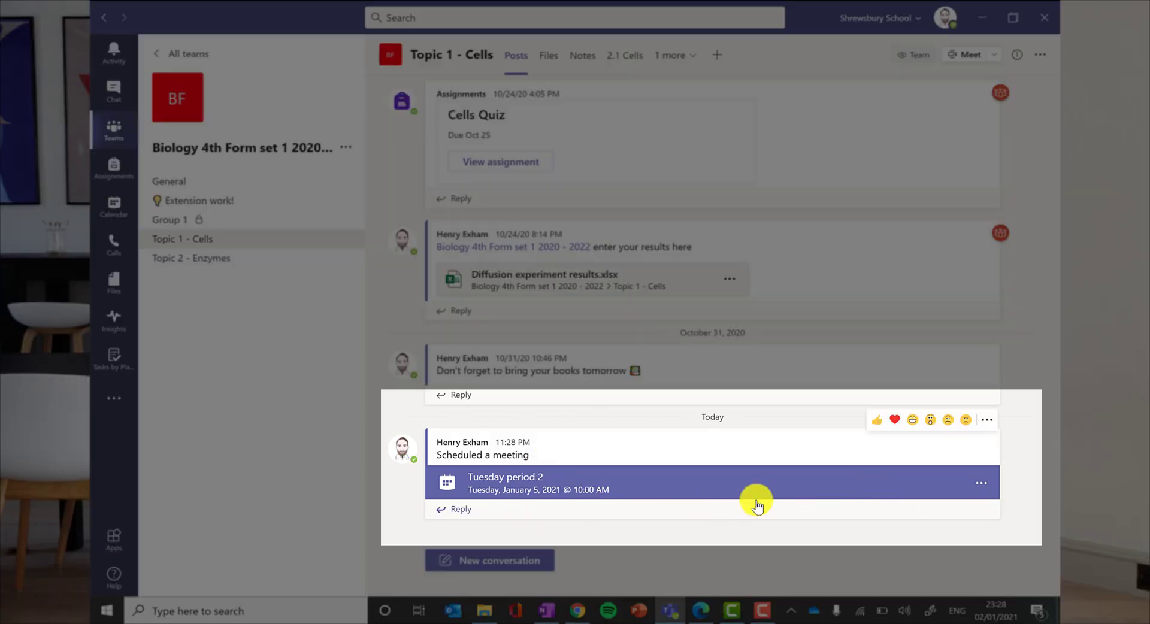
In the student's Outlook inbox in Edge, RSVP Yes to the Tuesday period 2 invitation.
{"action": "left_click", "coordinate": [701, 611]}
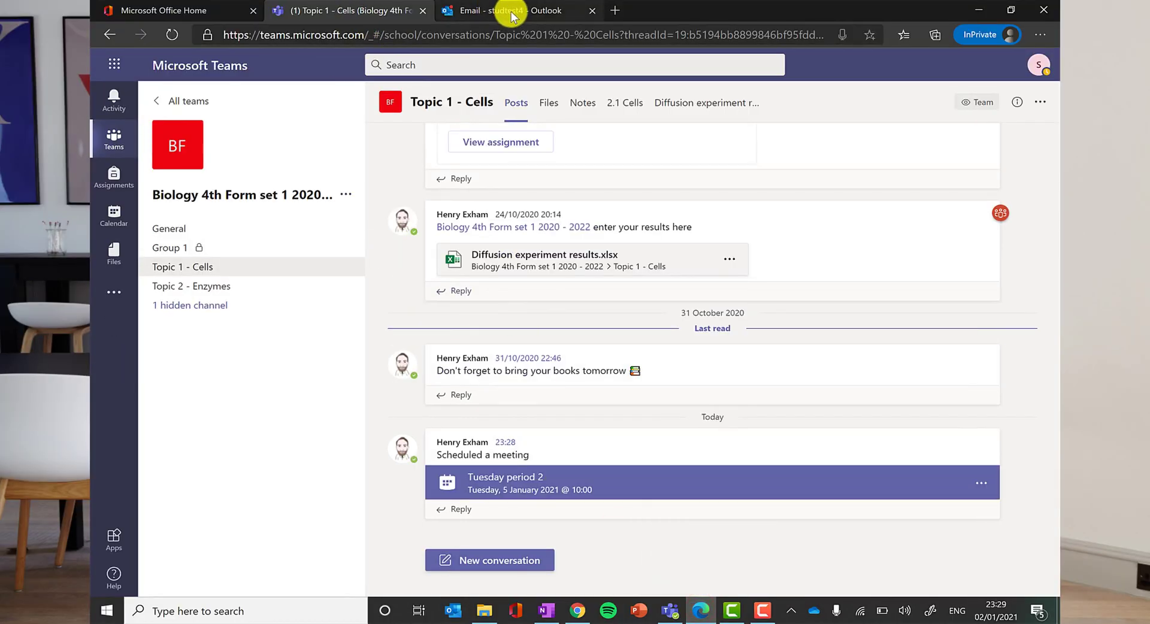
{"action": "left_click", "coordinate": [506, 10]}
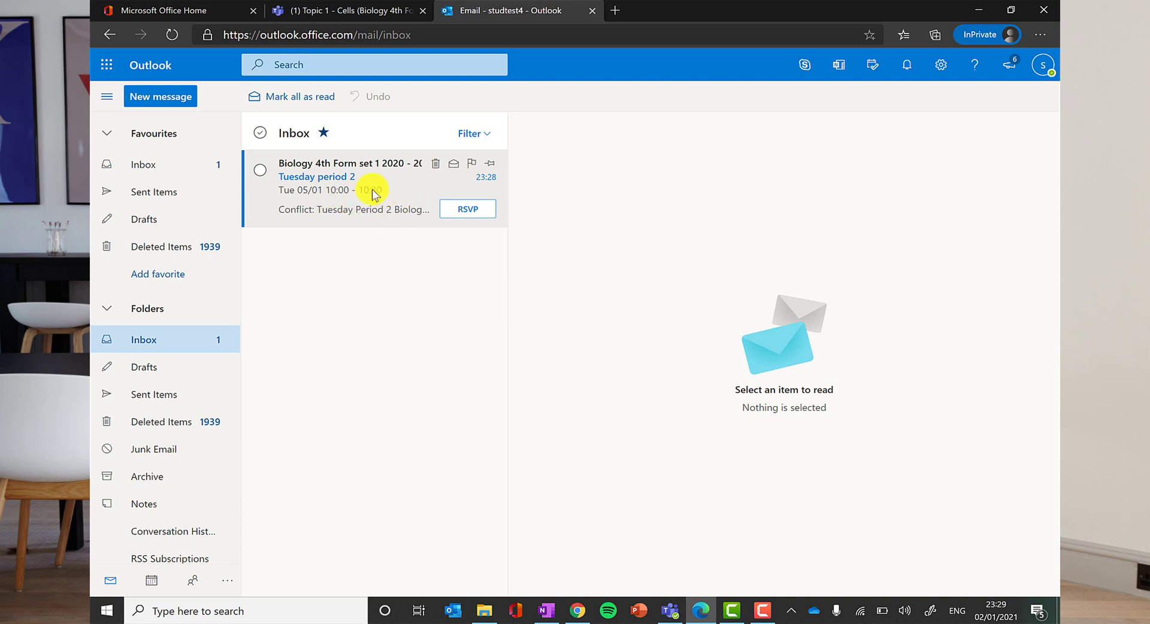
{"action": "left_click", "coordinate": [468, 211]}
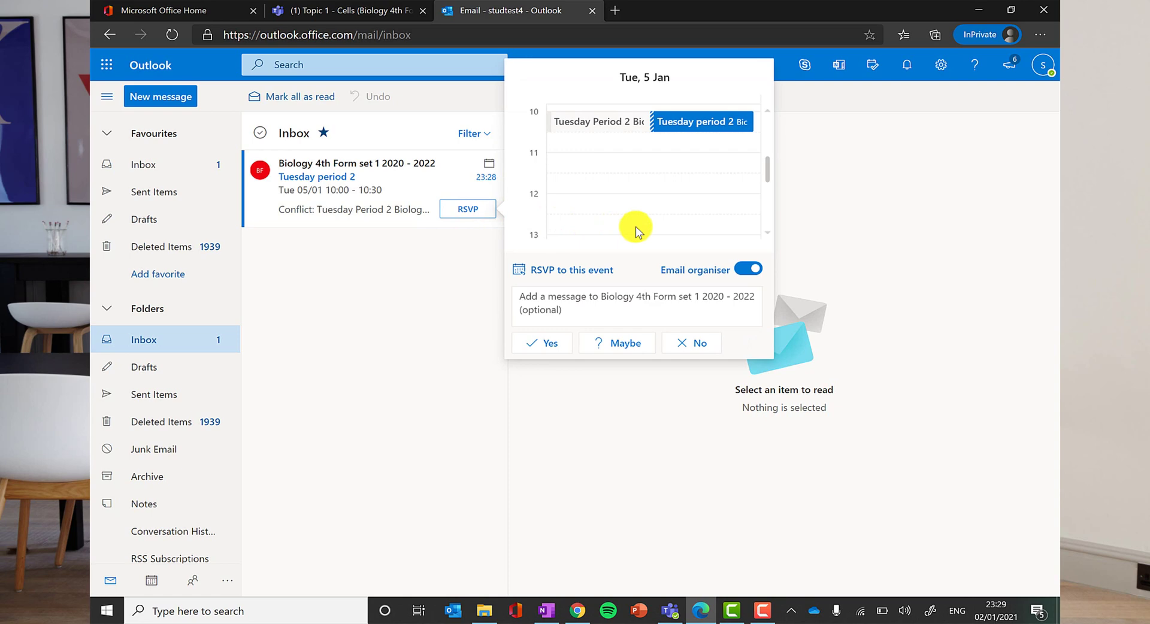
{"action": "left_click", "coordinate": [544, 343]}
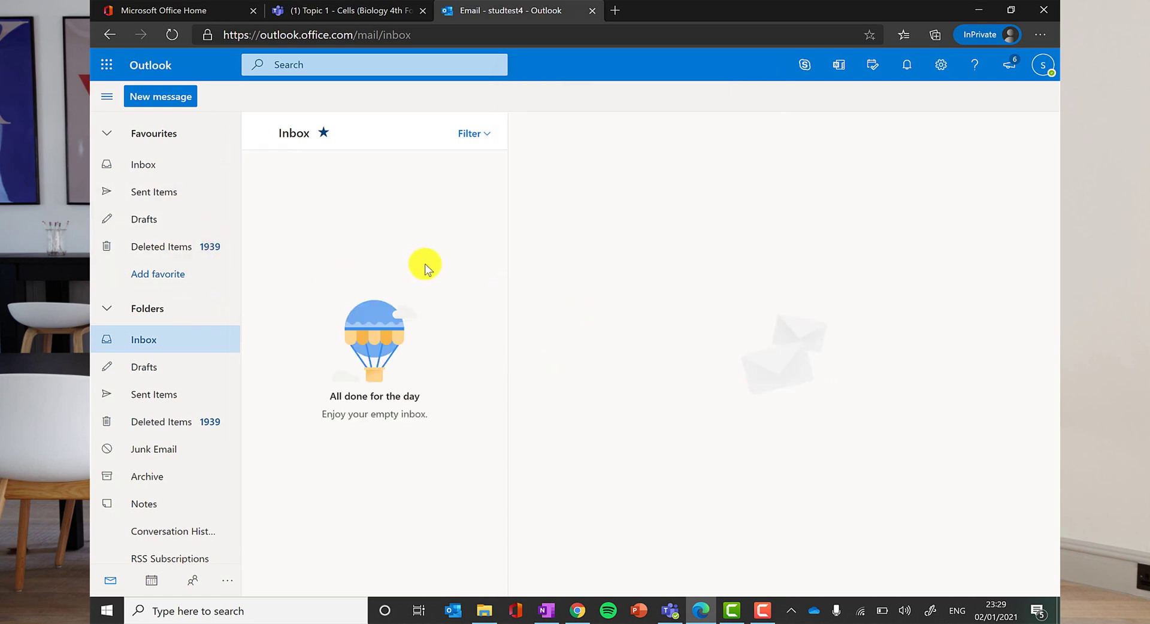
In the student's Teams calendar, find Tuesday period 2 next week, then return to Today.
{"action": "left_click", "coordinate": [346, 10]}
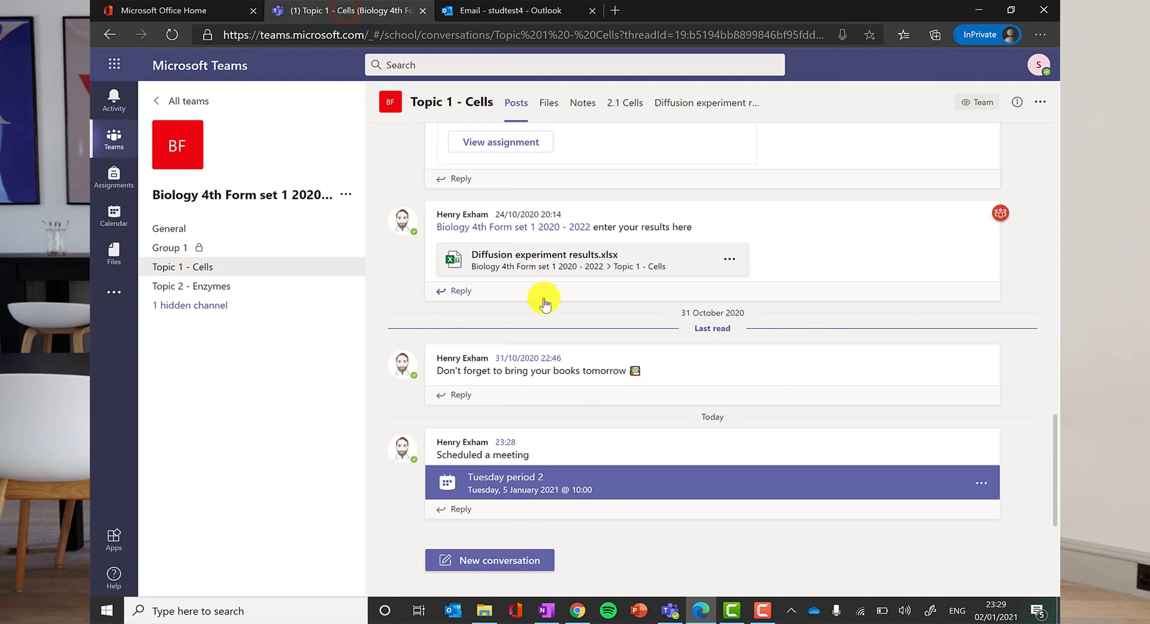
{"action": "left_click", "coordinate": [109, 215]}
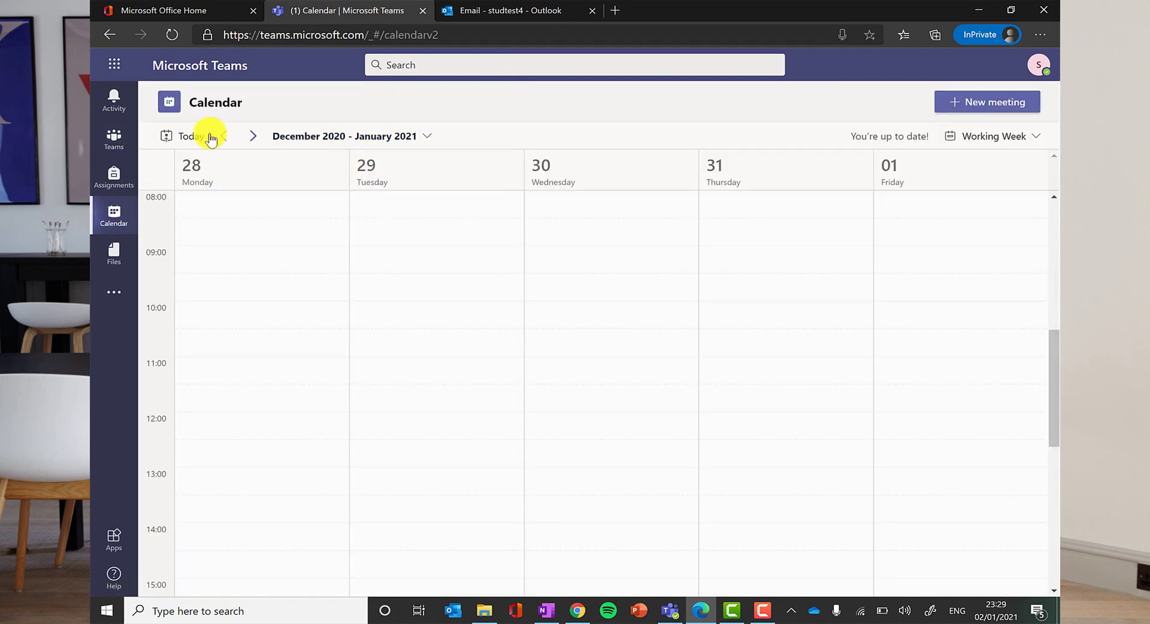
{"action": "left_click", "coordinate": [253, 137]}
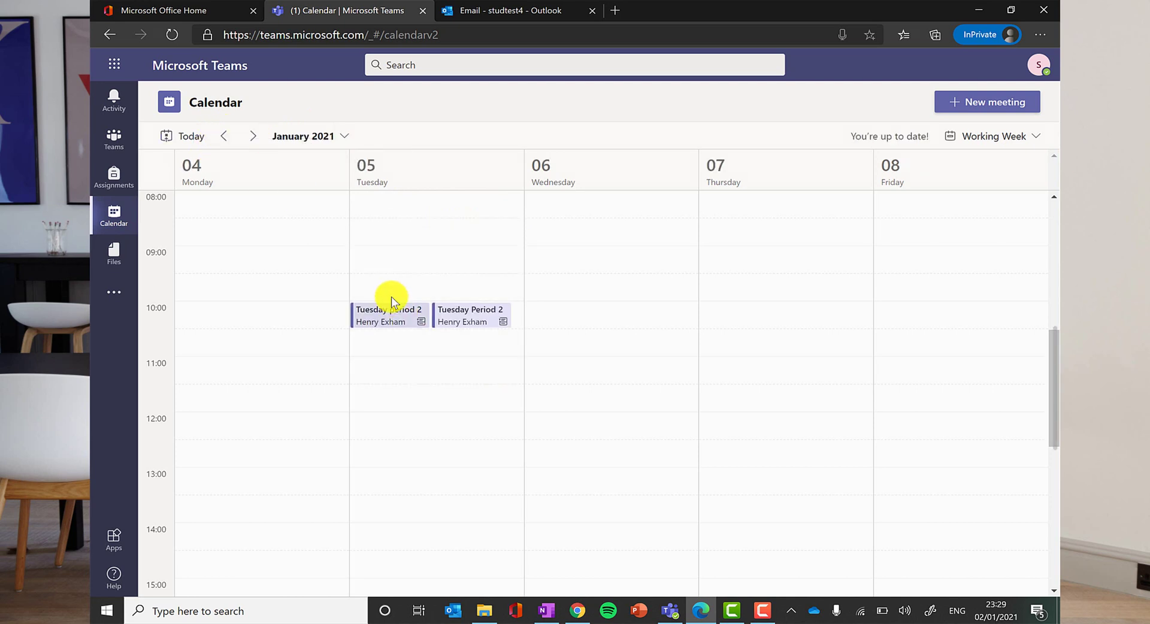
{"action": "left_click", "coordinate": [223, 136]}
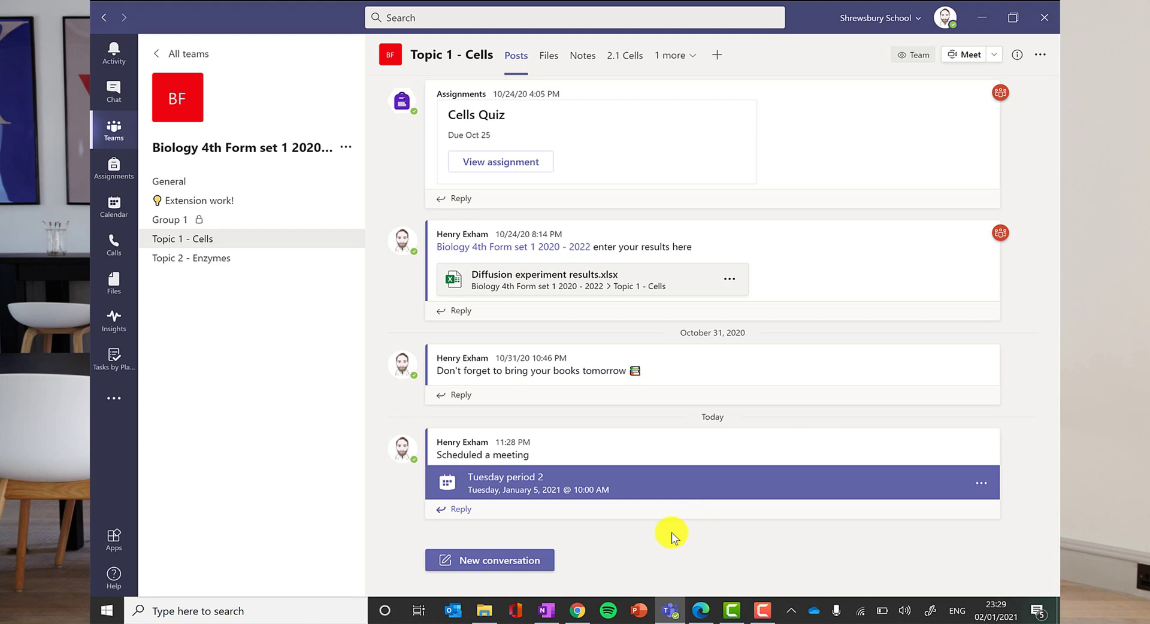
View the Tuesday period 2 post's meeting details, check the student accepted, and start joining.
{"action": "left_click", "coordinate": [982, 483]}
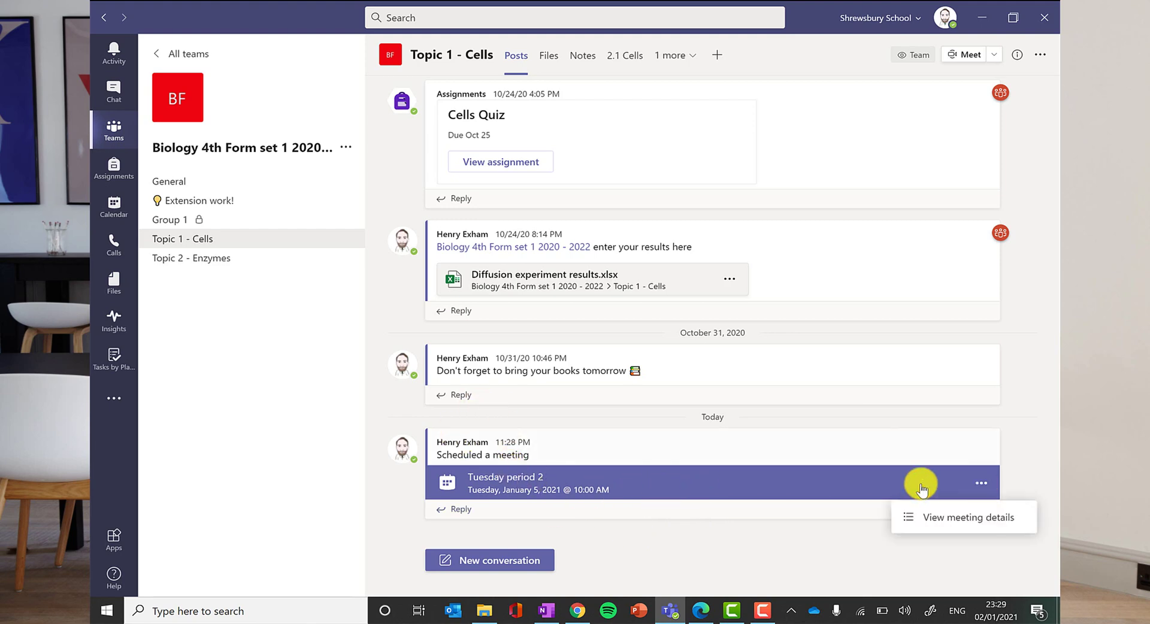
{"action": "left_click", "coordinate": [845, 493]}
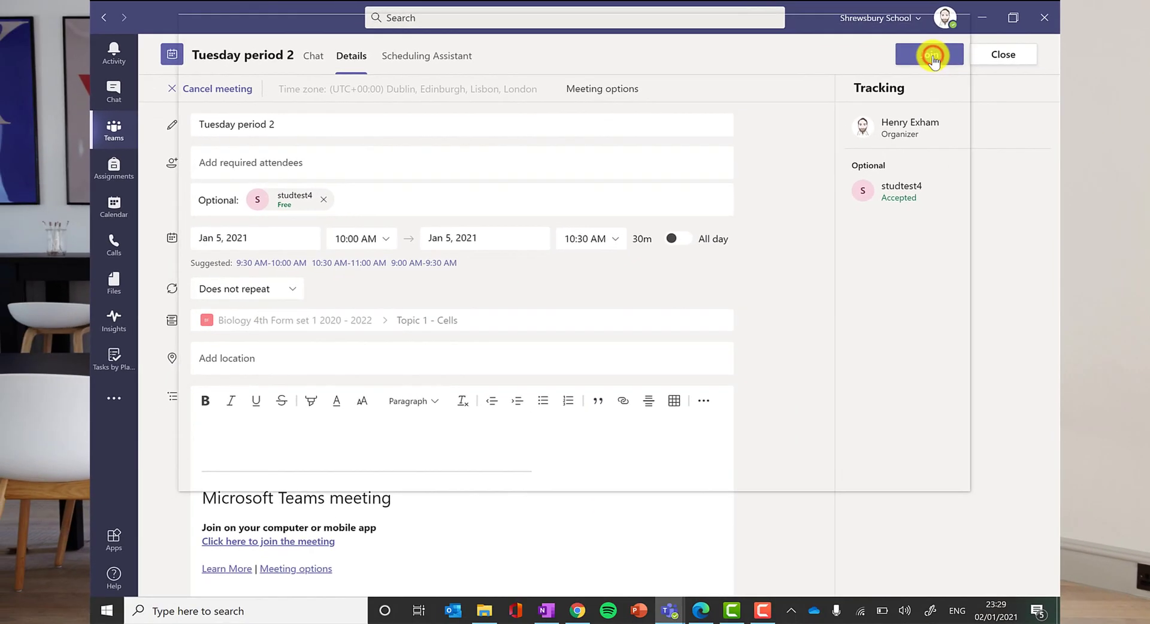
{"action": "left_click", "coordinate": [839, 84]}
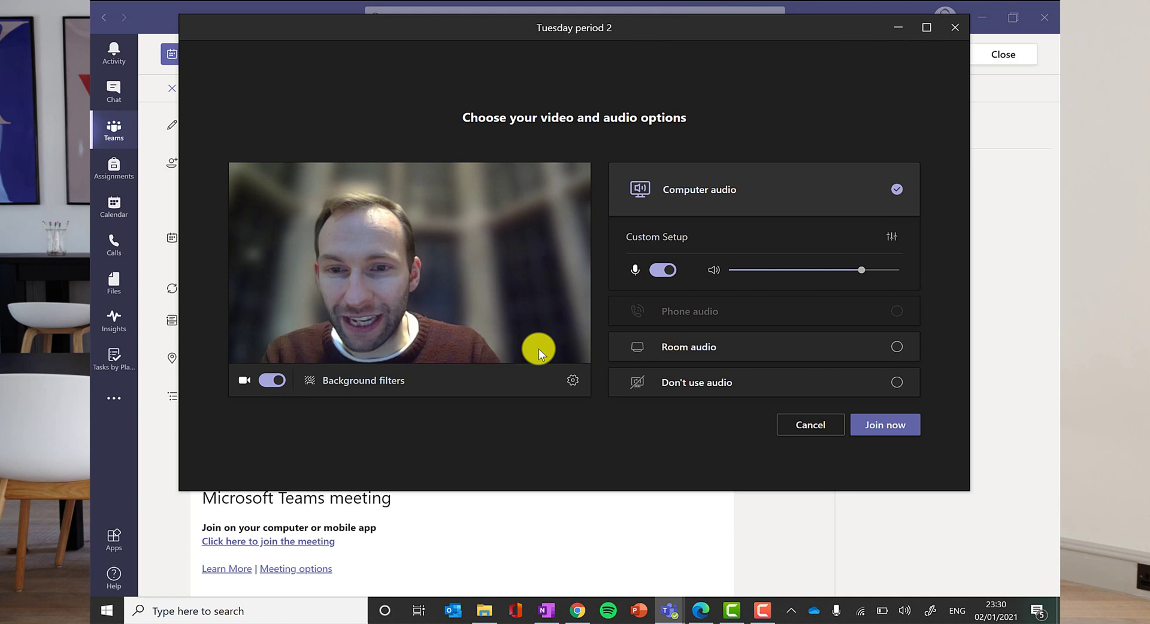
Look over the device settings and background filters, then join Tuesday period 2.
{"action": "left_click", "coordinate": [573, 381]}
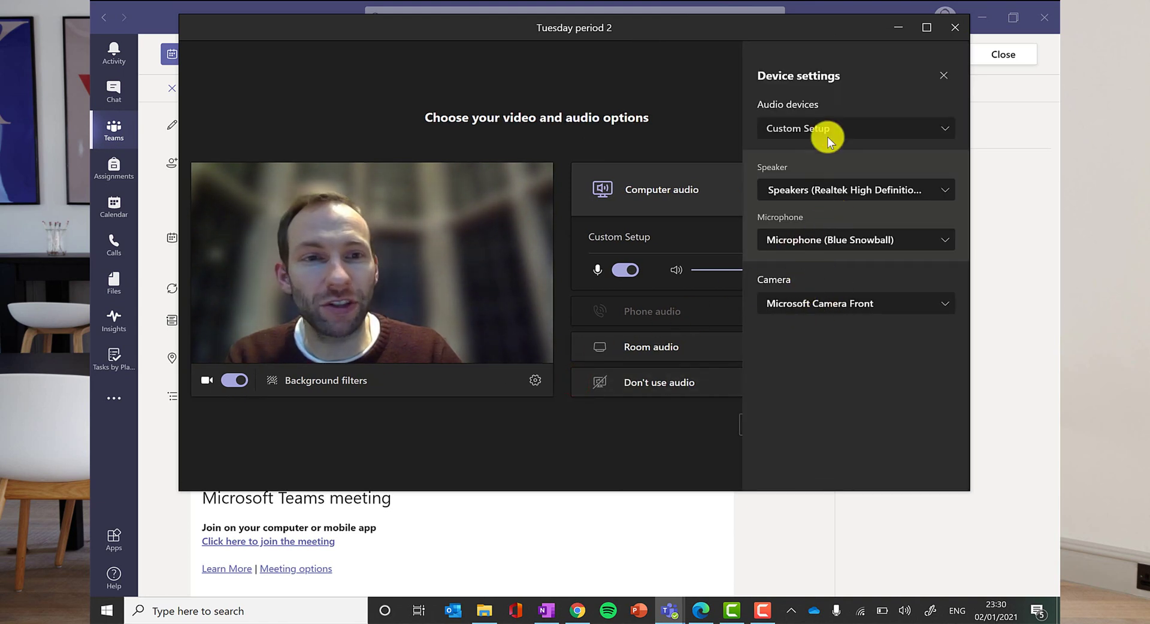
{"action": "left_click", "coordinate": [943, 76]}
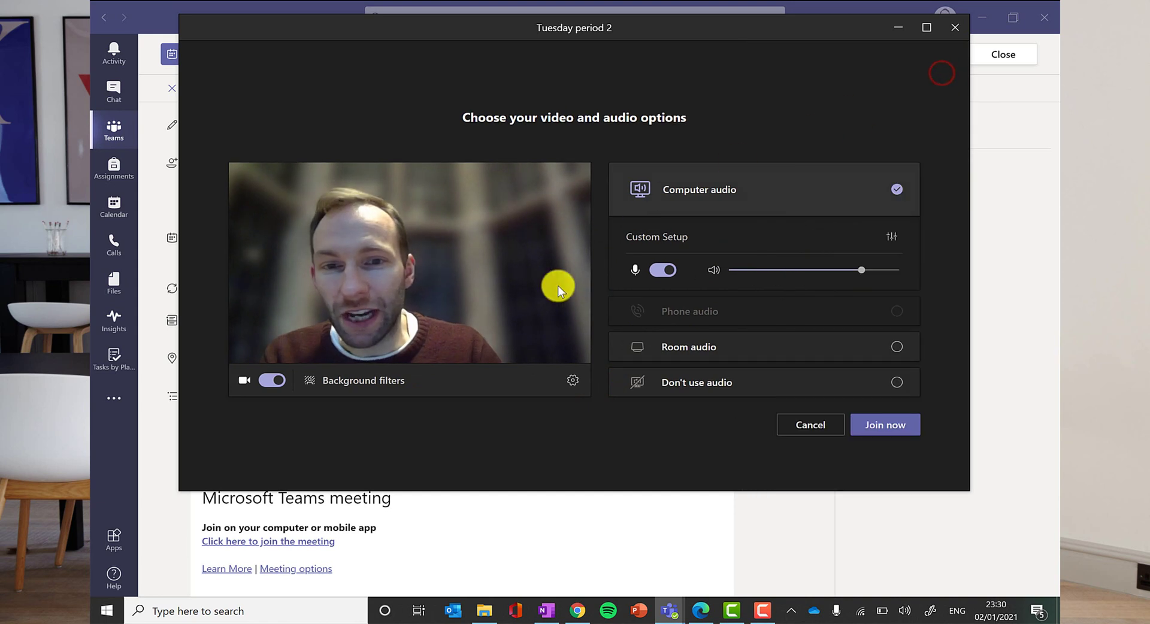
{"action": "left_click", "coordinate": [361, 381]}
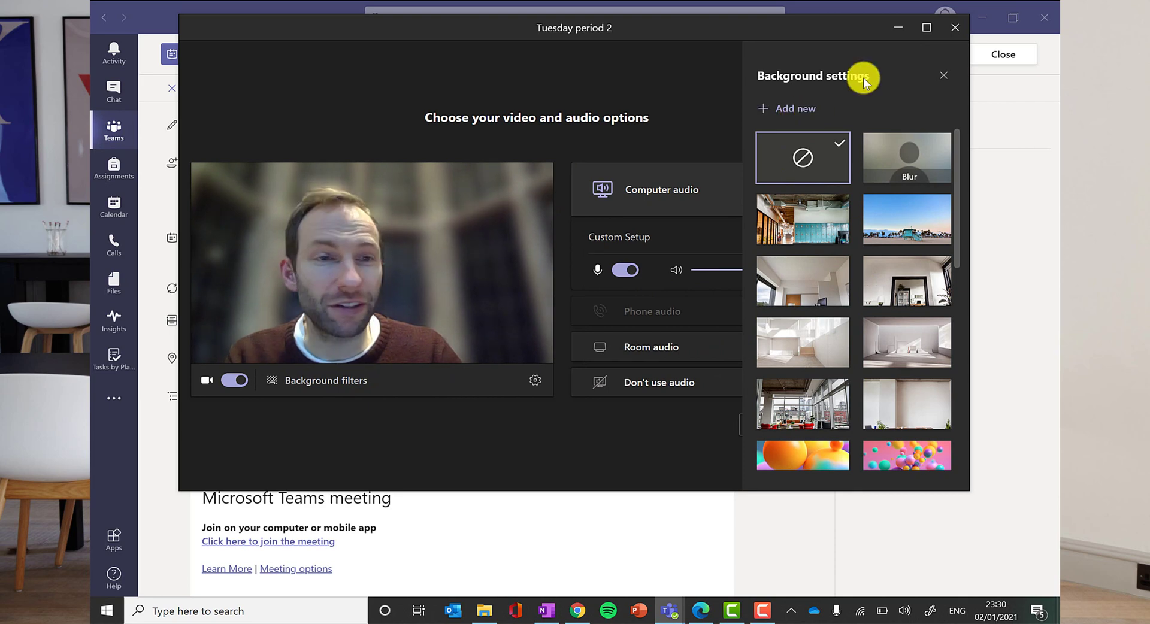
{"action": "left_click", "coordinate": [944, 75]}
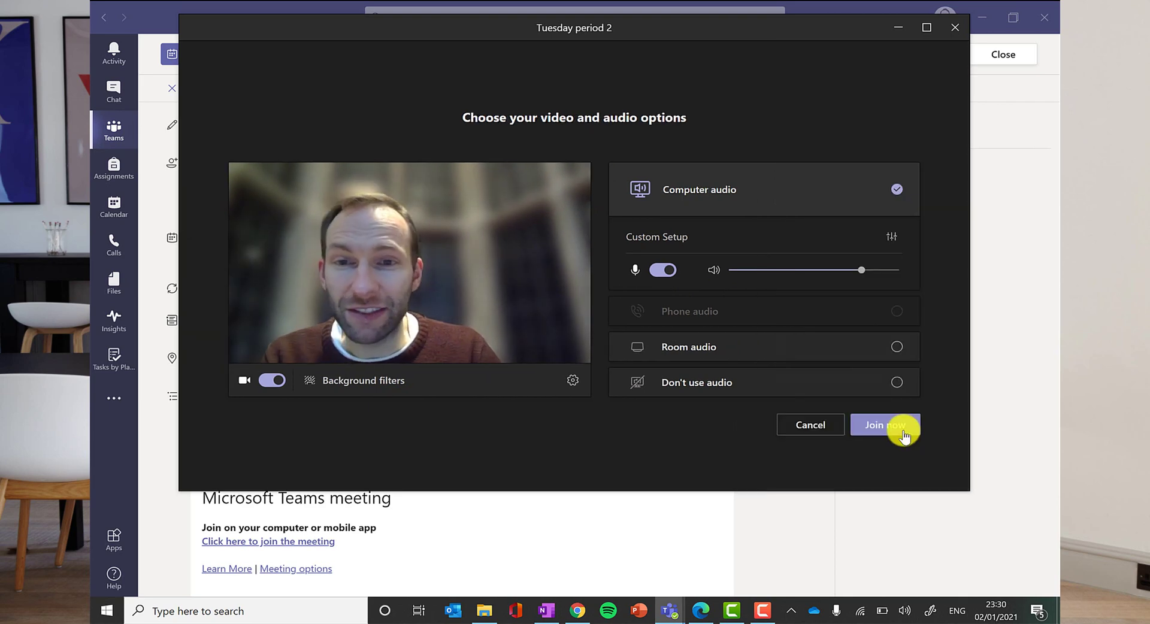
{"action": "left_click", "coordinate": [903, 434]}
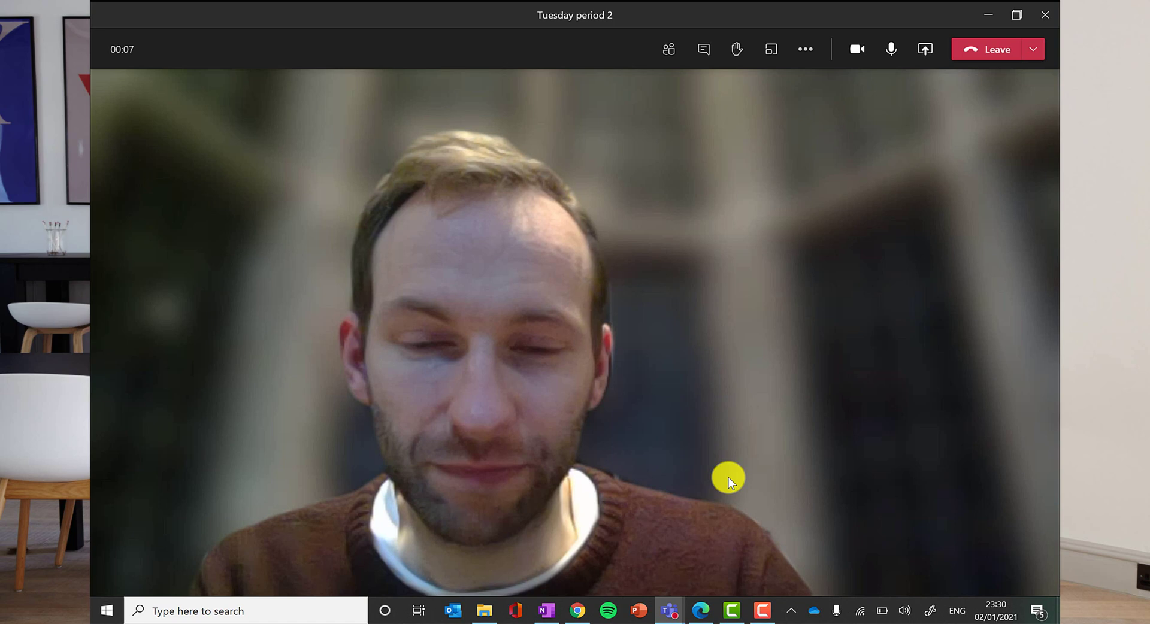
As the student, open Tuesday period 2 from the Teams calendar and join the lesson.
{"action": "left_click", "coordinate": [701, 610]}
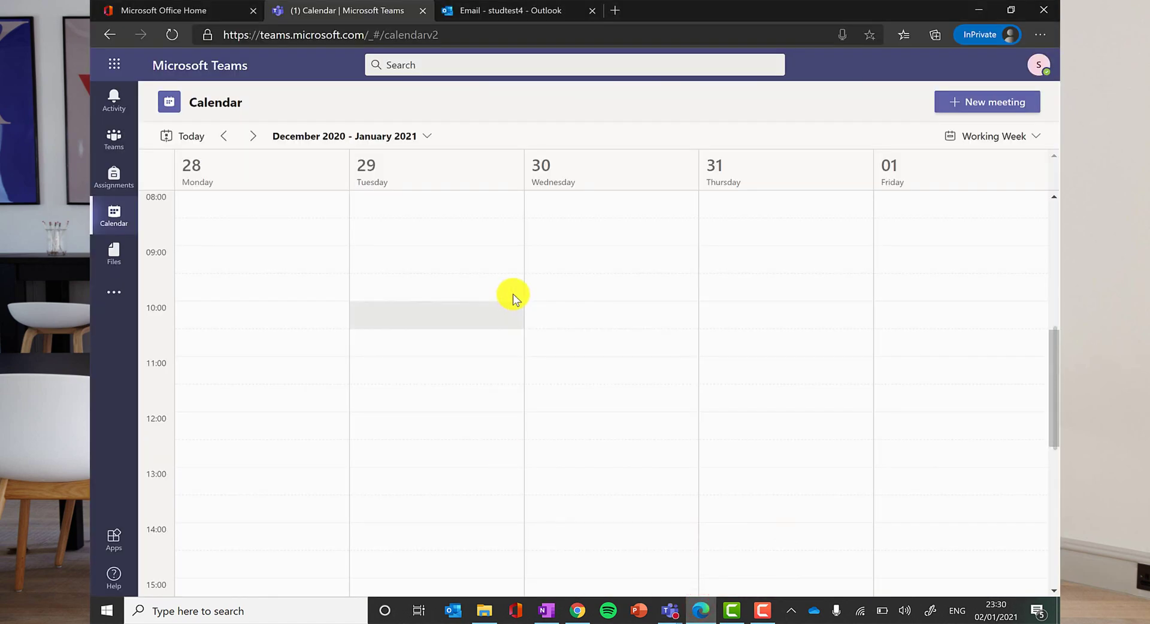
{"action": "left_click", "coordinate": [243, 136]}
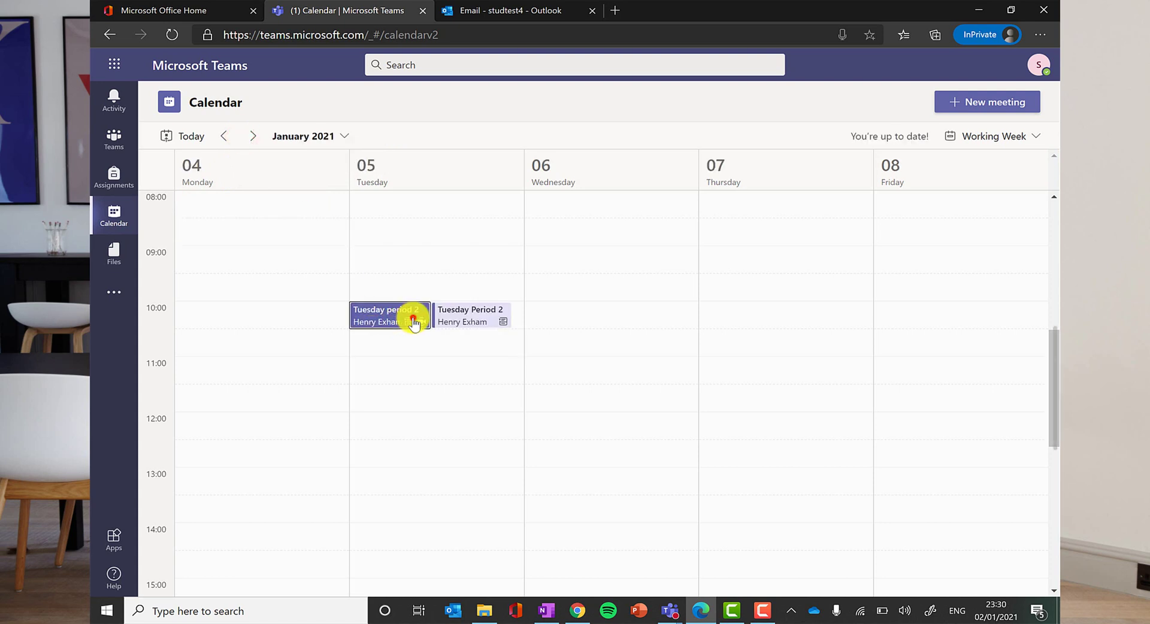
{"action": "left_click", "coordinate": [413, 323]}
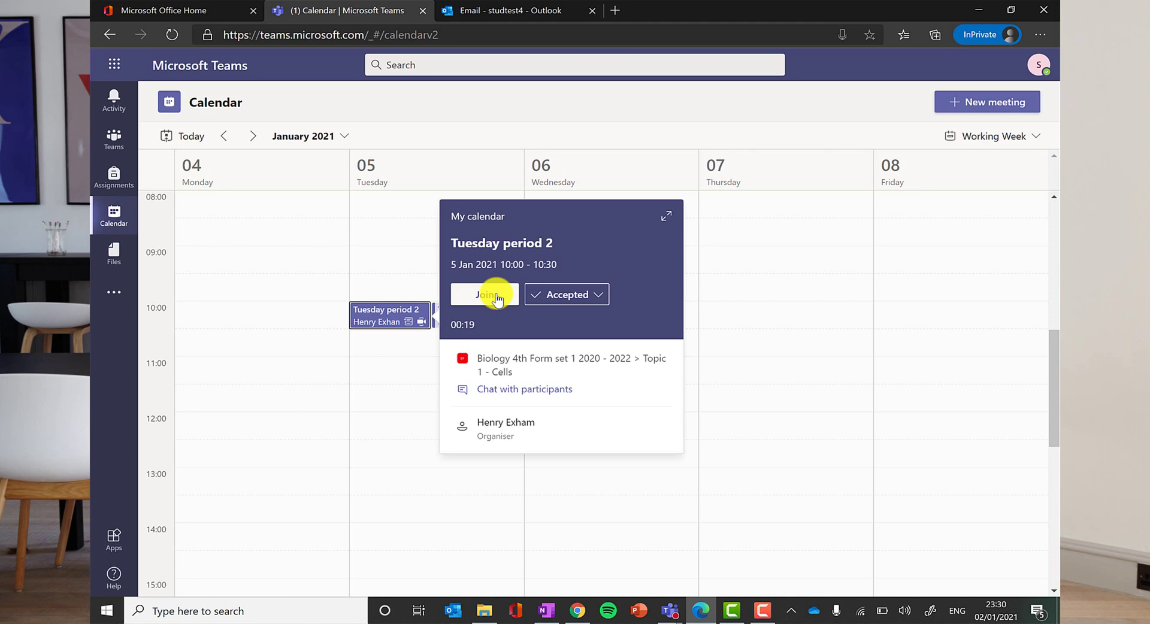
{"action": "left_click", "coordinate": [105, 140]}
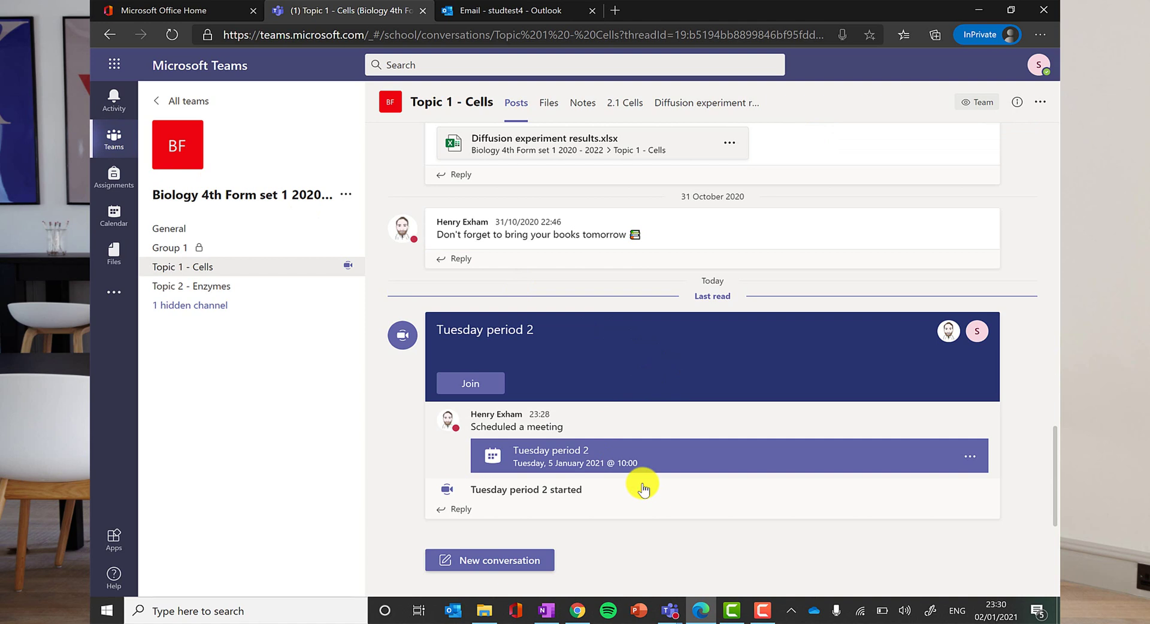
{"action": "mouse_move", "coordinate": [763, 406]}
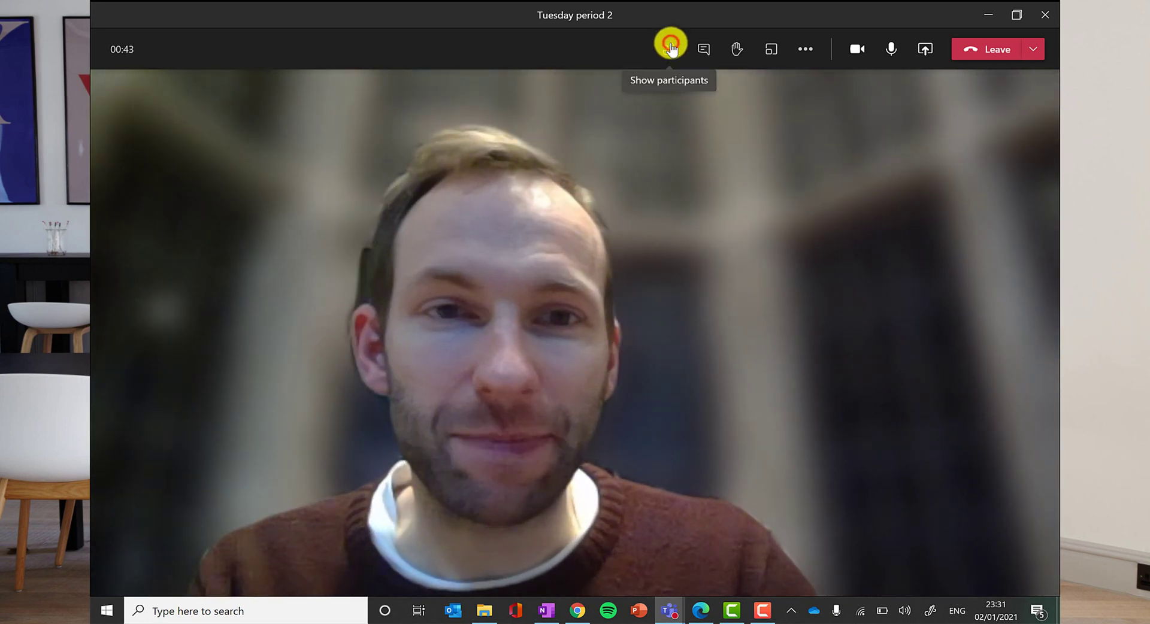
Show the participant list, raise a hand, and open the Participants panel's options menu.
{"action": "left_click", "coordinate": [671, 48]}
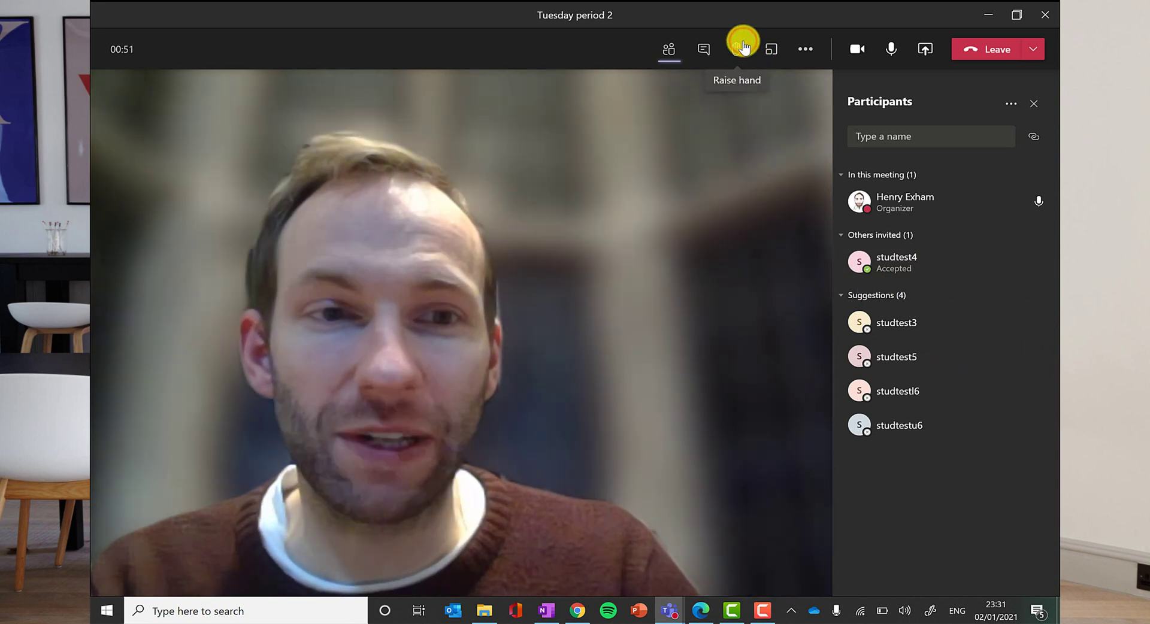
{"action": "left_click", "coordinate": [743, 46]}
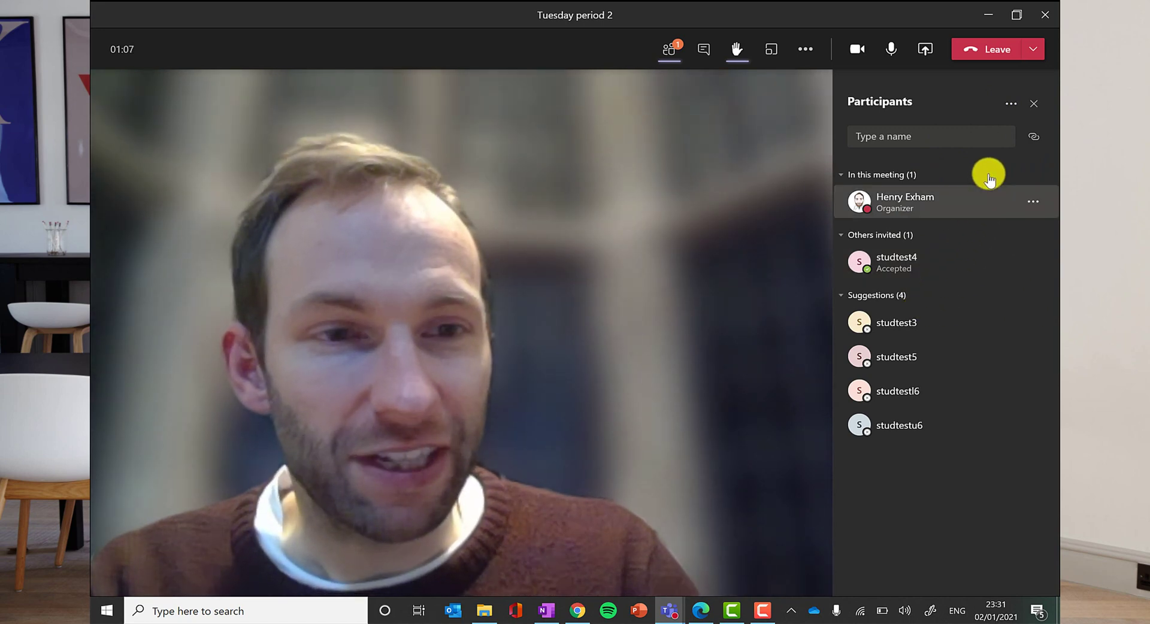
{"action": "left_click", "coordinate": [1013, 103]}
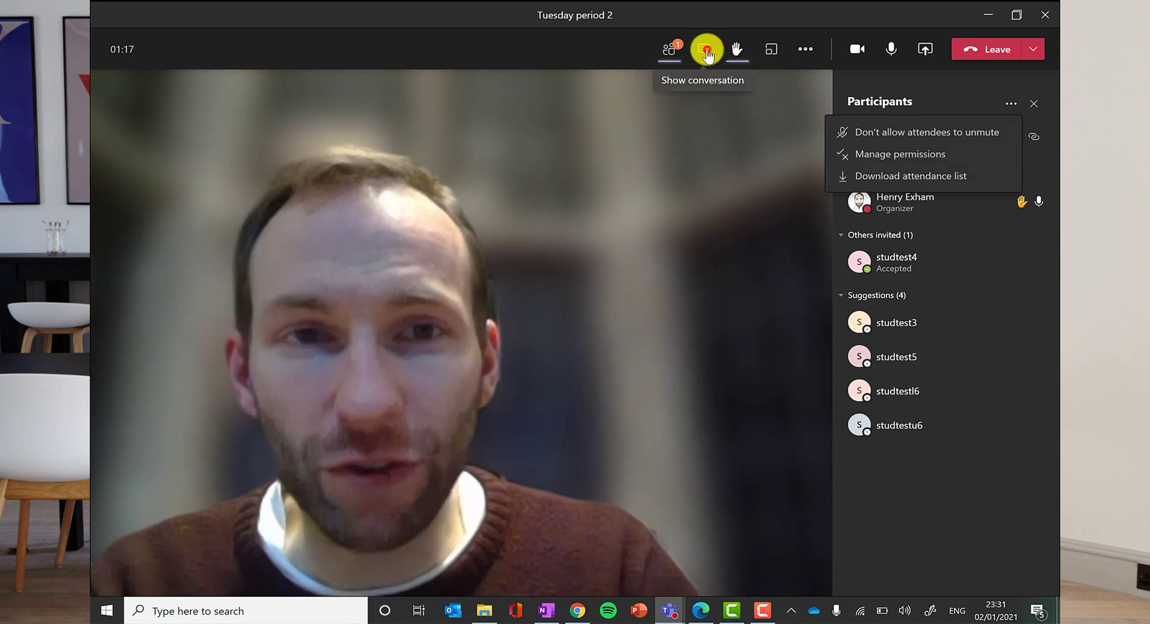
Open the Meeting chat and the More actions (...) menu.
{"action": "left_click", "coordinate": [704, 49]}
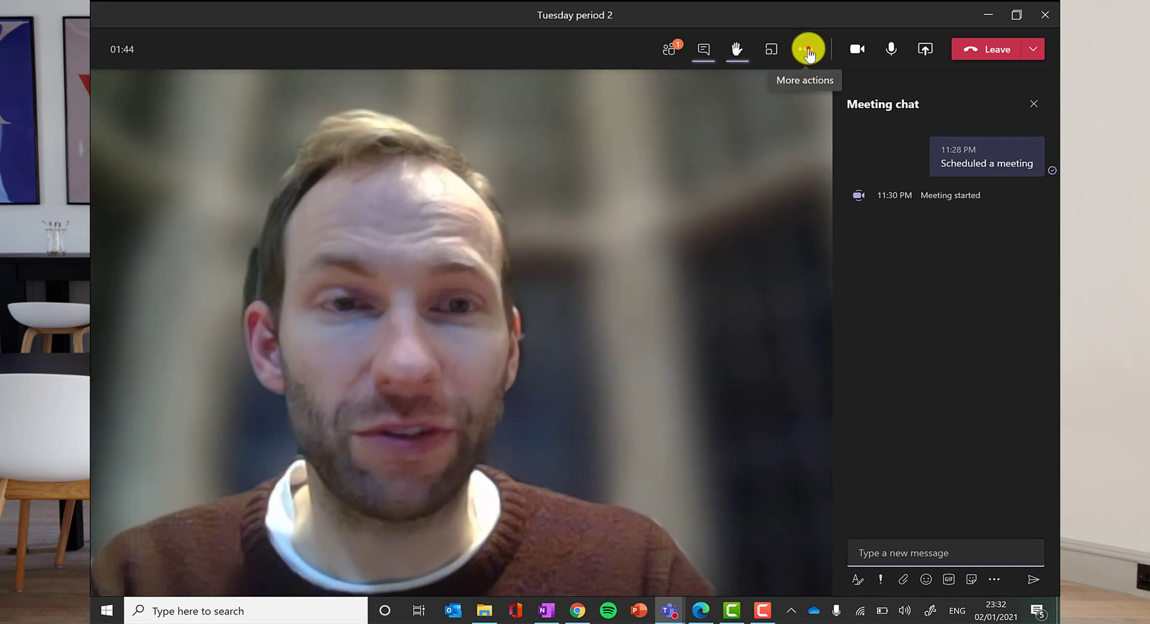
{"action": "left_click", "coordinate": [808, 52]}
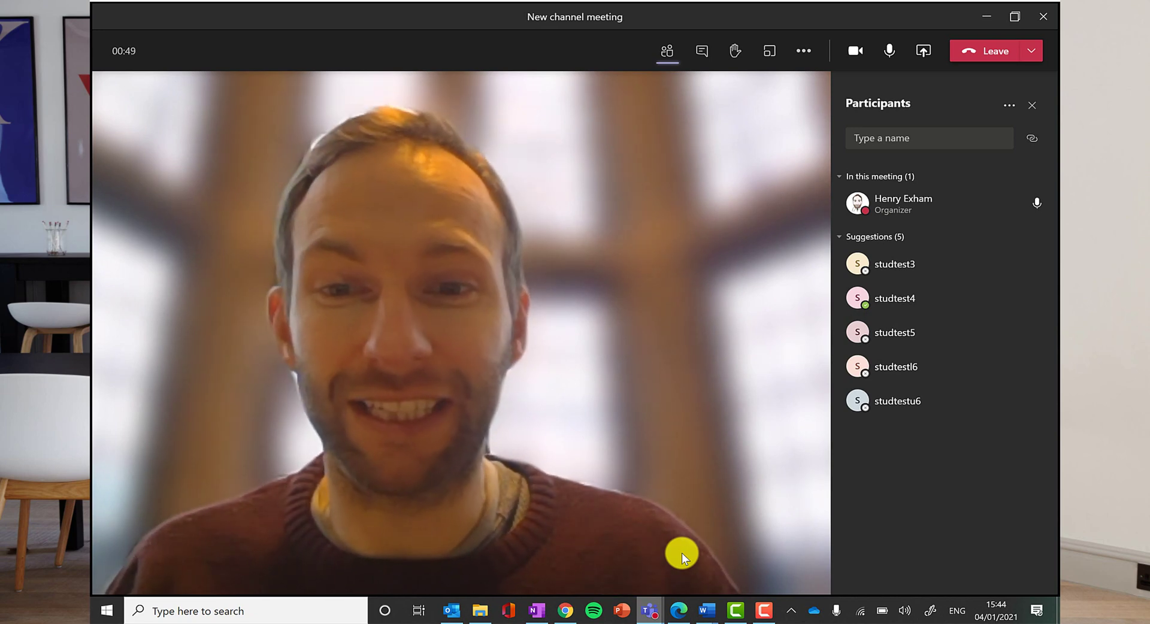
Spotlight the organiser's own video for everyone, then dismiss the extra meeting actions.
{"action": "mouse_move", "coordinate": [887, 414]}
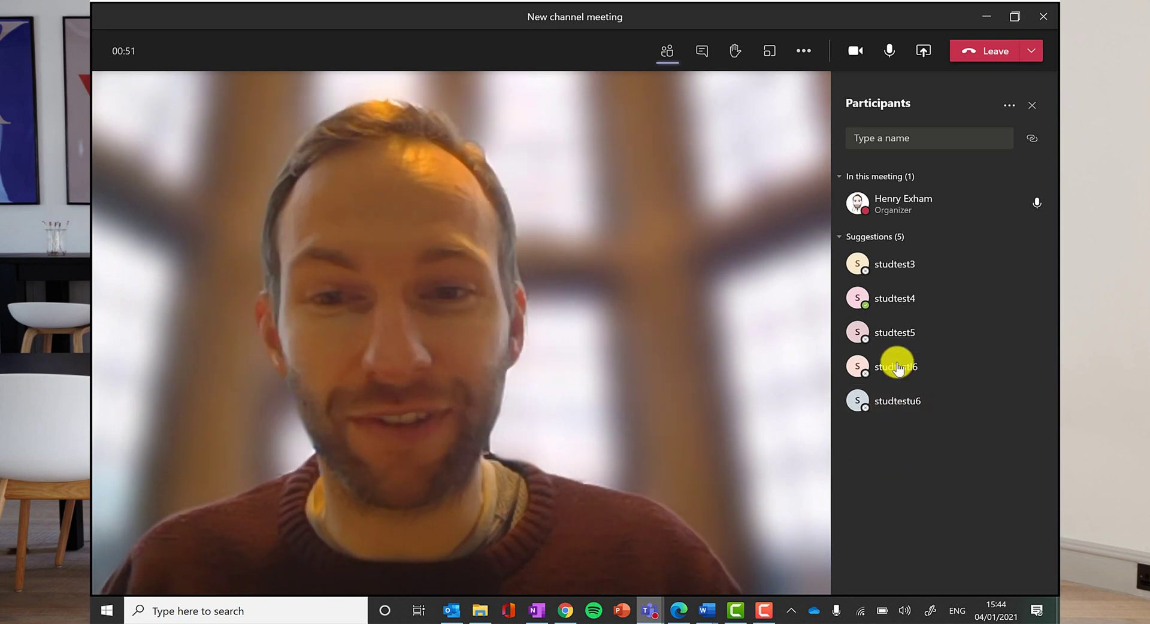
{"action": "mouse_move", "coordinate": [912, 371]}
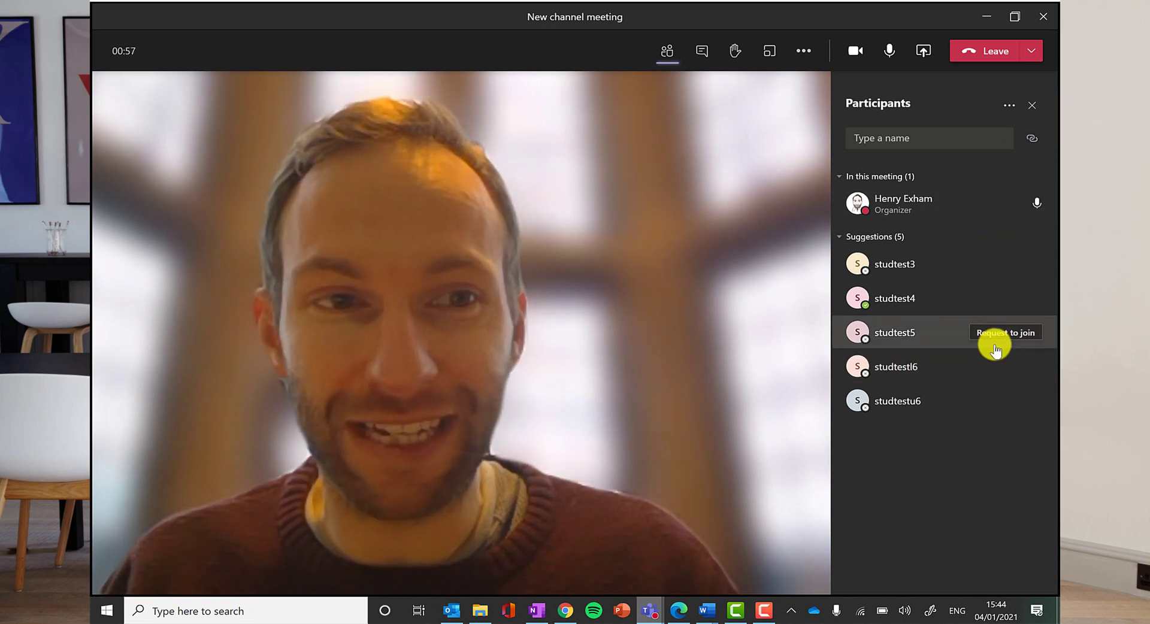
{"action": "left_click", "coordinate": [1032, 207]}
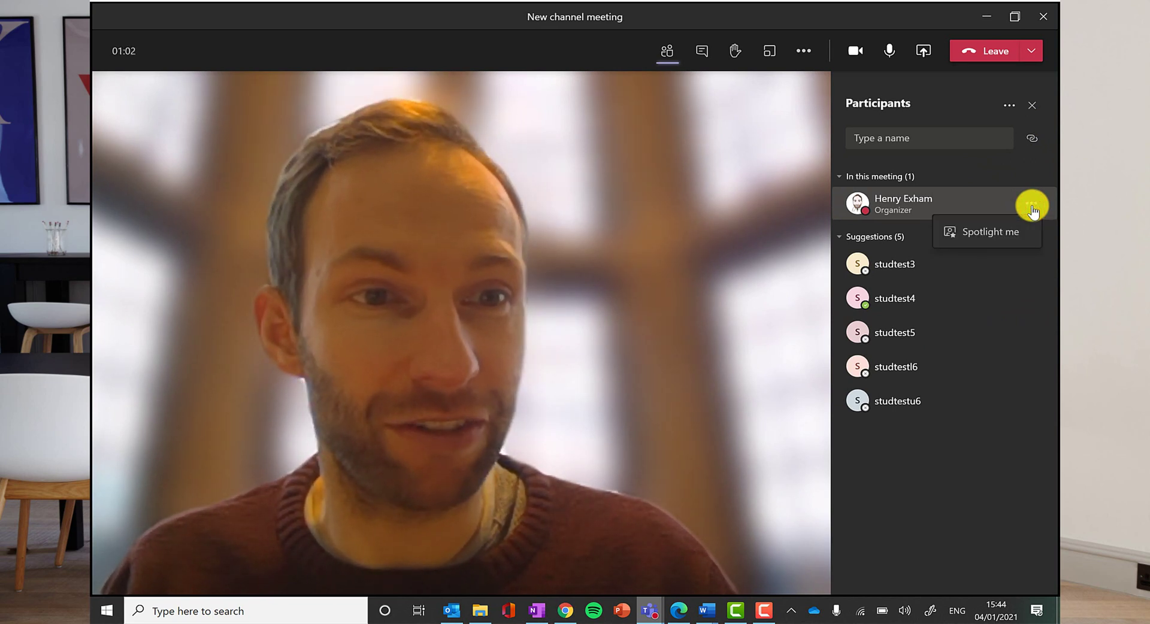
{"action": "left_click", "coordinate": [1002, 232]}
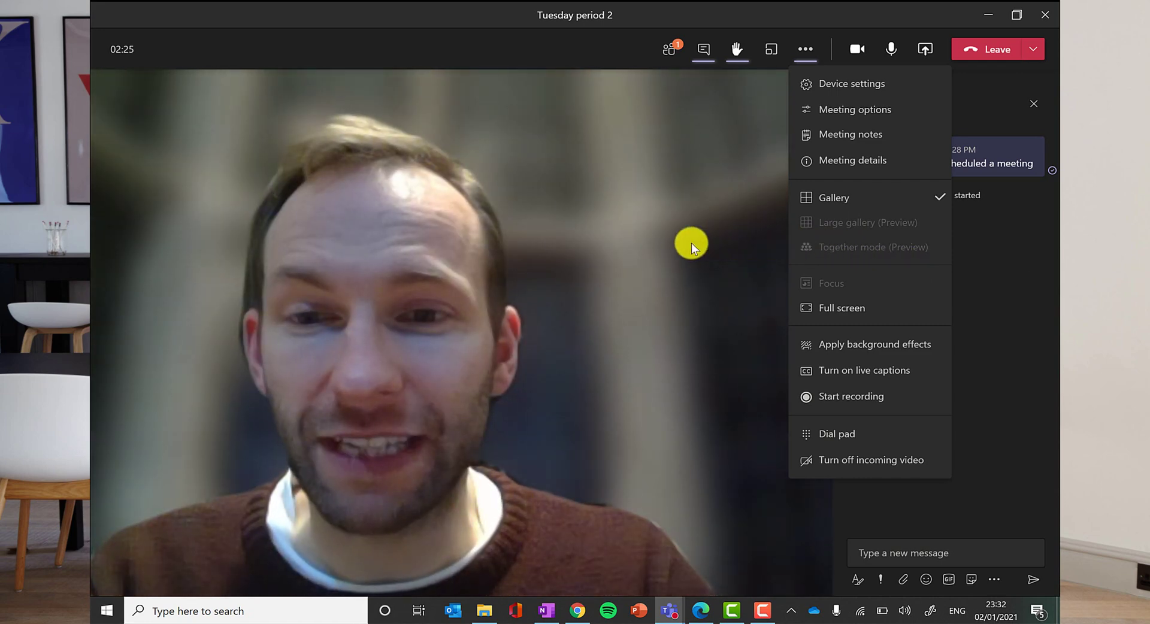
{"action": "left_click", "coordinate": [699, 238]}
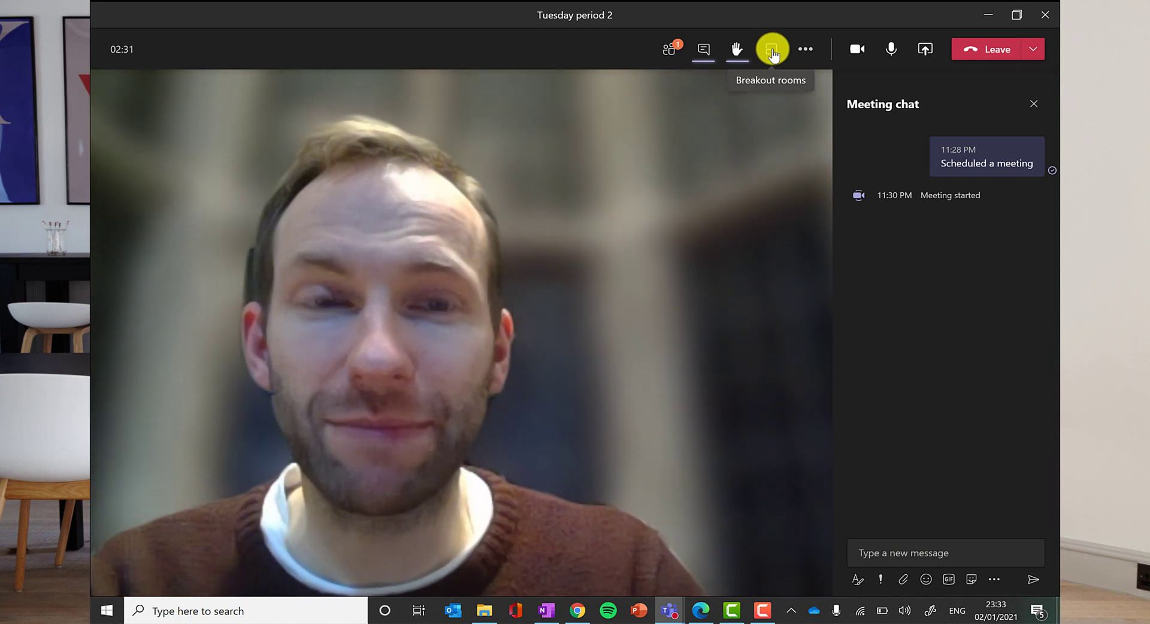
Review the breakout room count options, keep it at 1 room, and cancel the setup.
{"action": "left_click", "coordinate": [773, 50]}
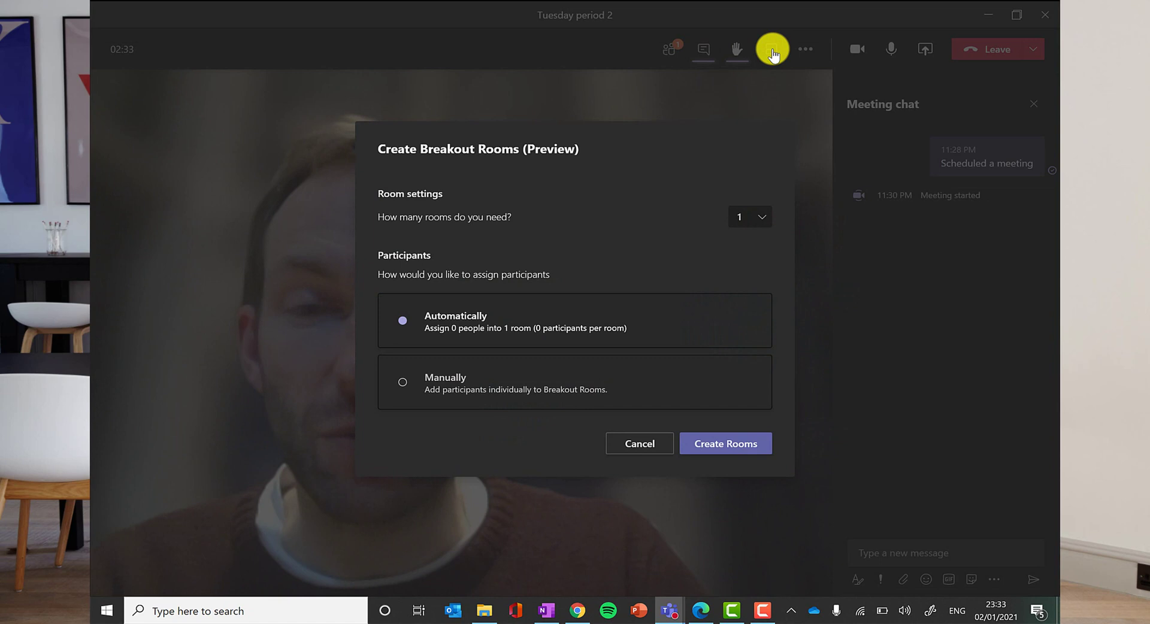
{"action": "left_click", "coordinate": [757, 217]}
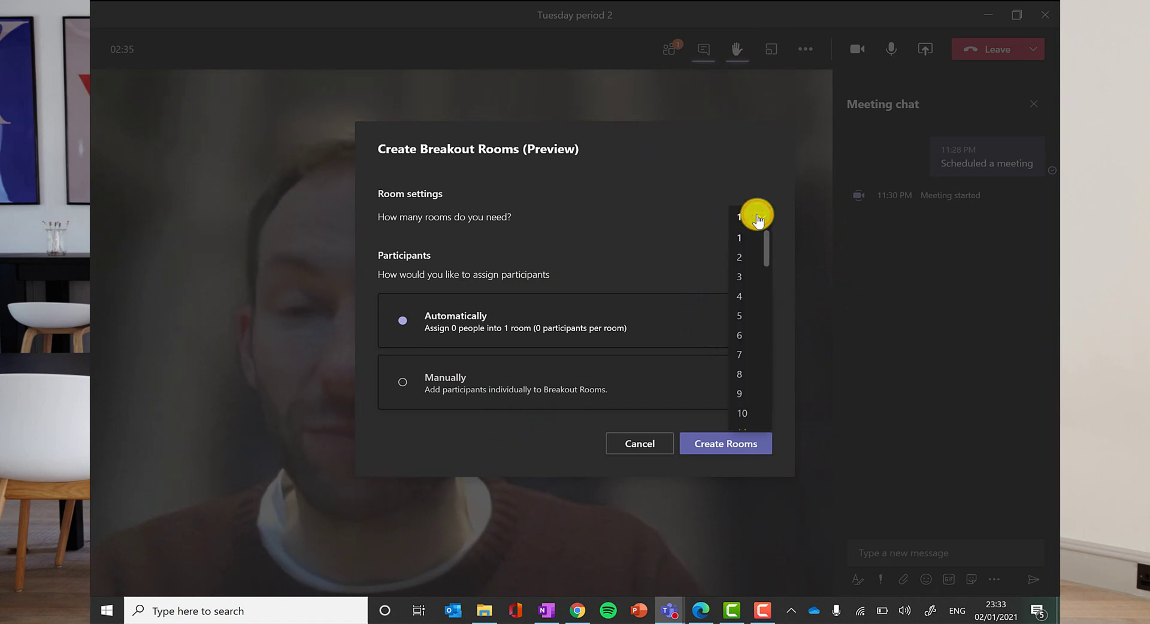
{"action": "left_click", "coordinate": [521, 267]}
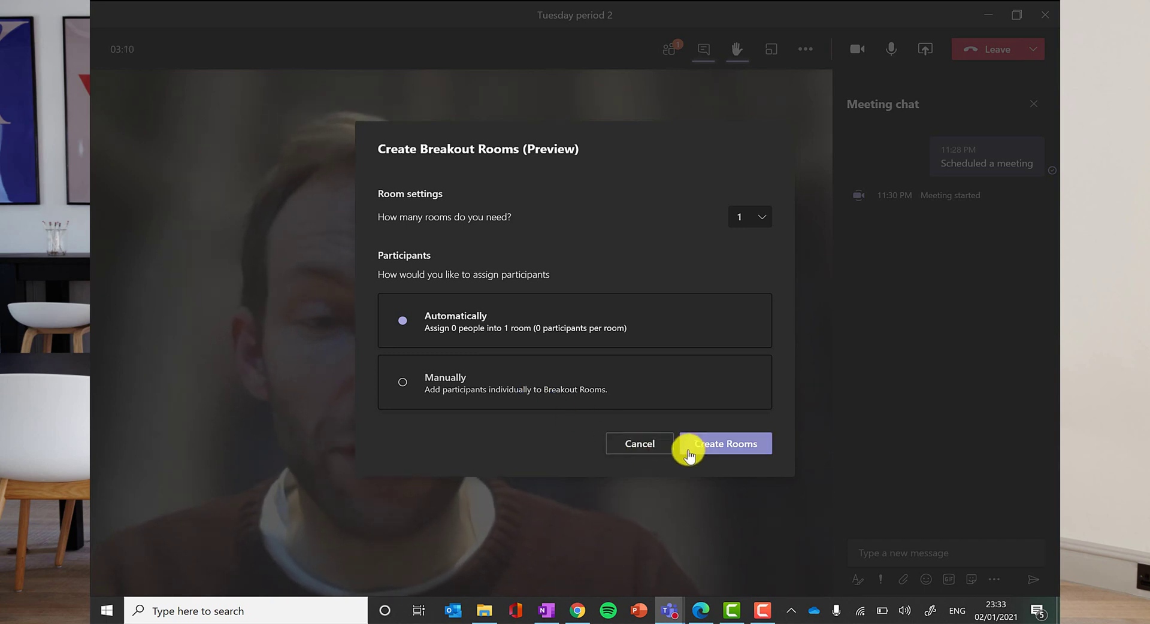
{"action": "left_click", "coordinate": [639, 451]}
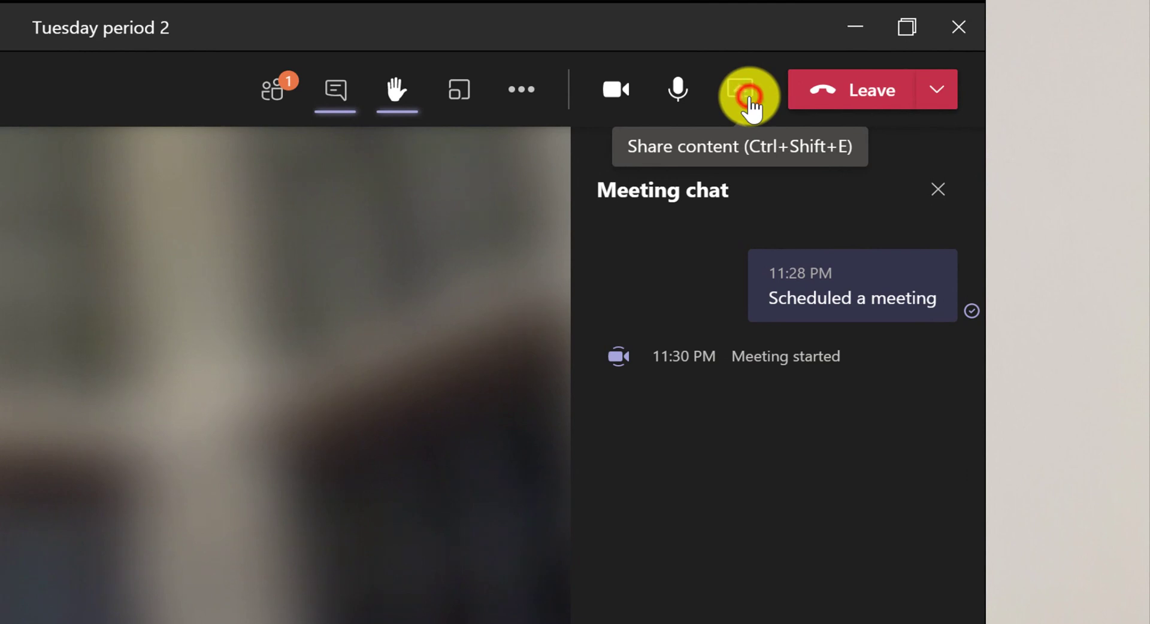
Bring up the share tray and toggle computer sound sharing on, then back off.
{"action": "left_click", "coordinate": [749, 102]}
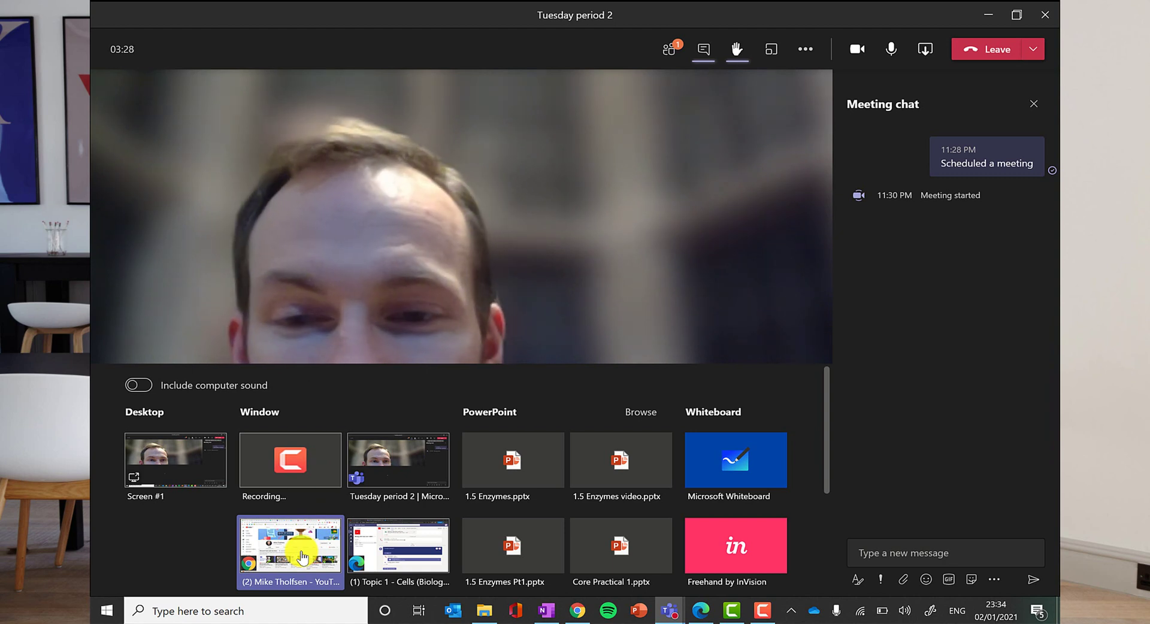
{"action": "left_click", "coordinate": [134, 390]}
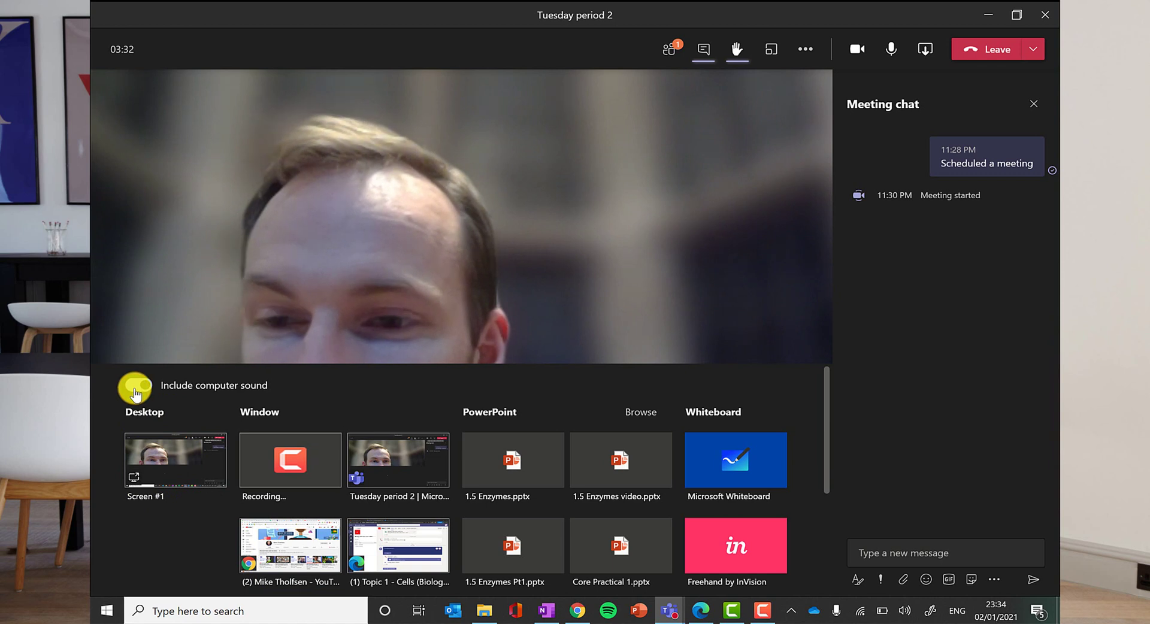
{"action": "left_click", "coordinate": [144, 390]}
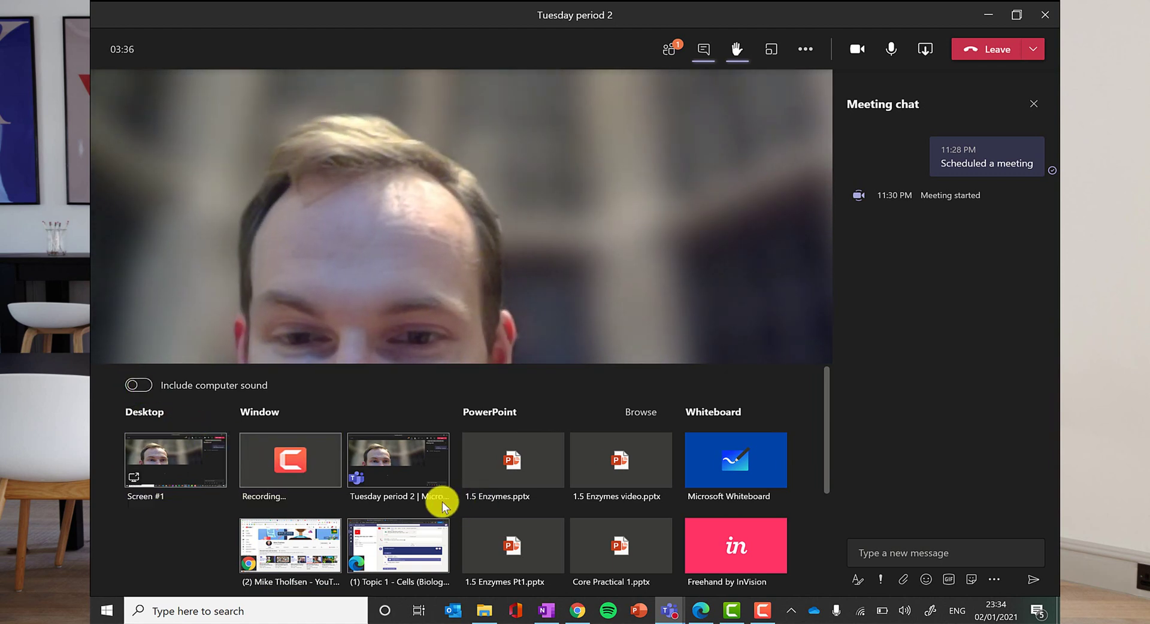
Share the Teacher Planner – OneNote window with the Tuesday period 2 meeting.
{"action": "scroll", "coordinate": [419, 519], "scroll_direction": "down", "scroll_amount": 3}
{"action": "scroll", "coordinate": [420, 519], "scroll_direction": "up", "scroll_amount": 3}
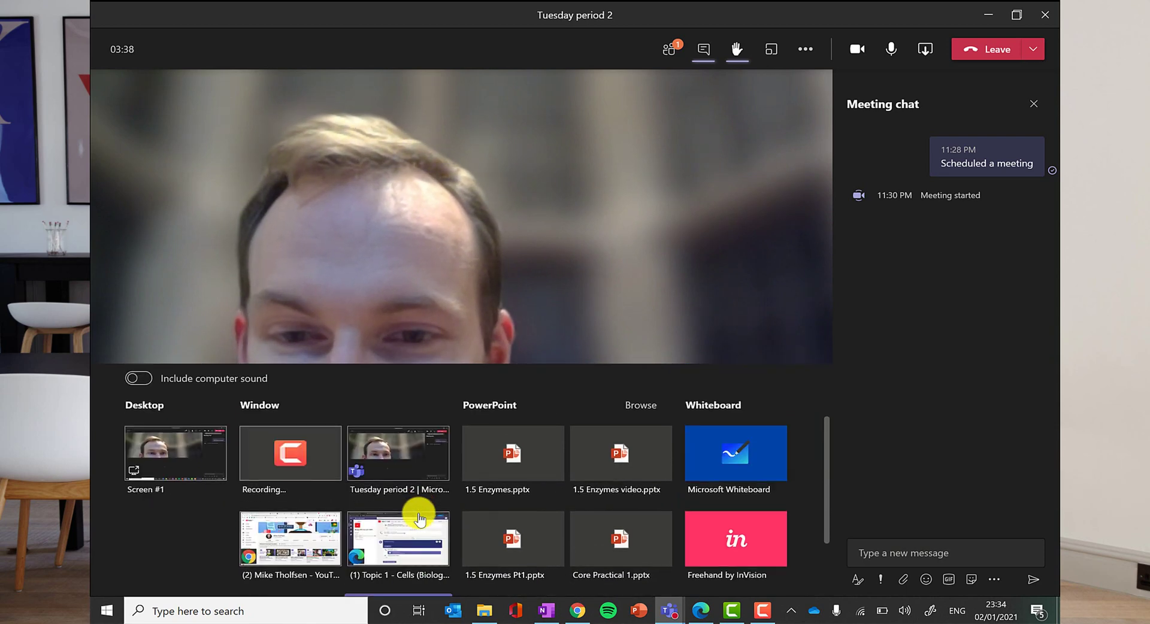
{"action": "scroll", "coordinate": [420, 519], "scroll_direction": "down", "scroll_amount": 1}
{"action": "scroll", "coordinate": [419, 519], "scroll_direction": "down", "scroll_amount": 2}
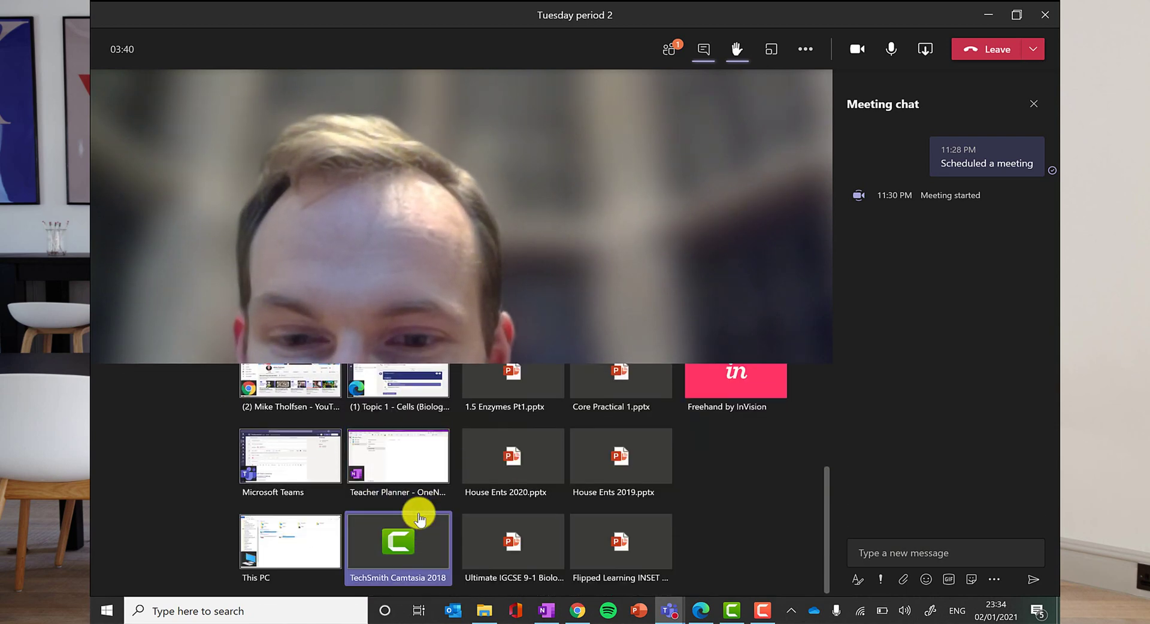
{"action": "scroll", "coordinate": [419, 519], "scroll_direction": "up", "scroll_amount": 1}
{"action": "scroll", "coordinate": [420, 518], "scroll_direction": "up", "scroll_amount": 3}
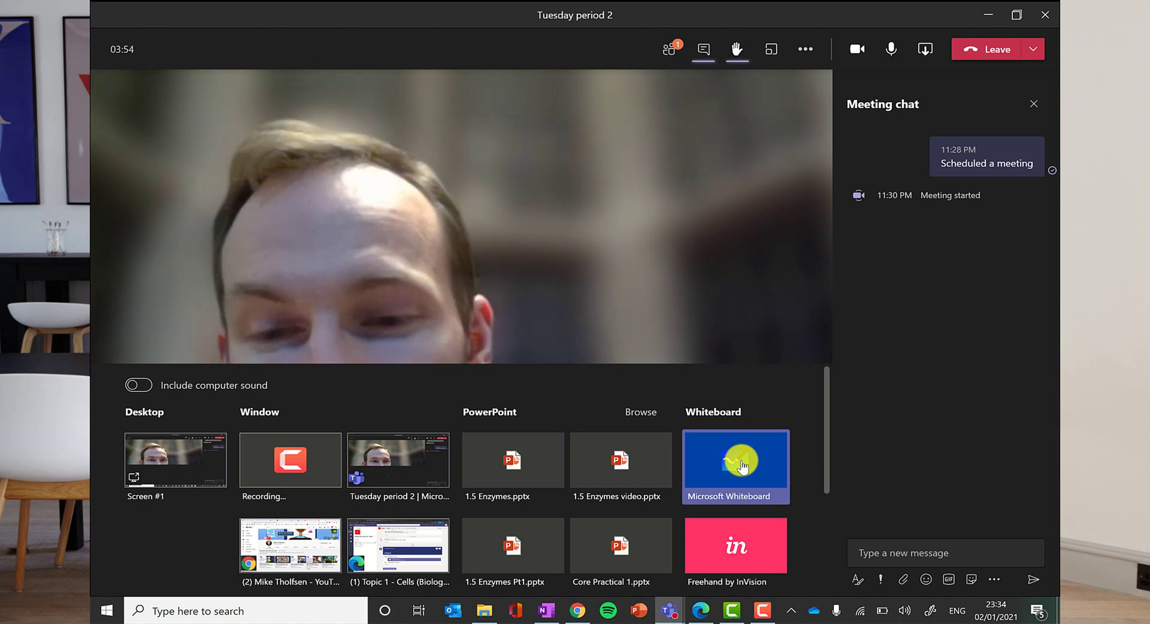
{"action": "scroll", "coordinate": [487, 470], "scroll_direction": "down", "scroll_amount": 3}
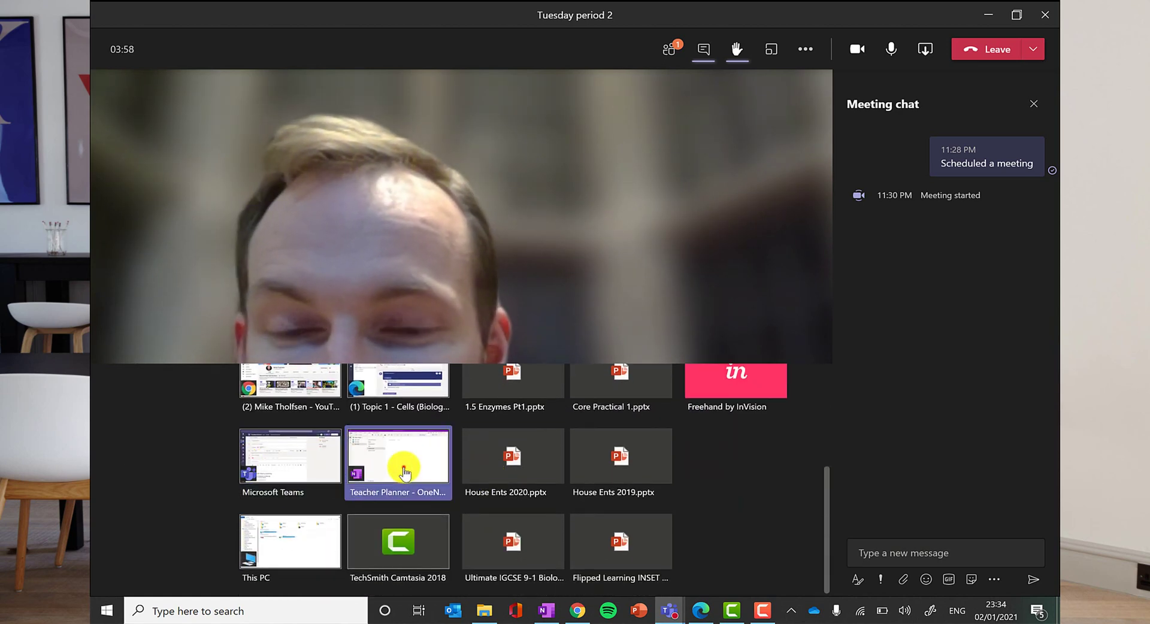
{"action": "left_click", "coordinate": [404, 473]}
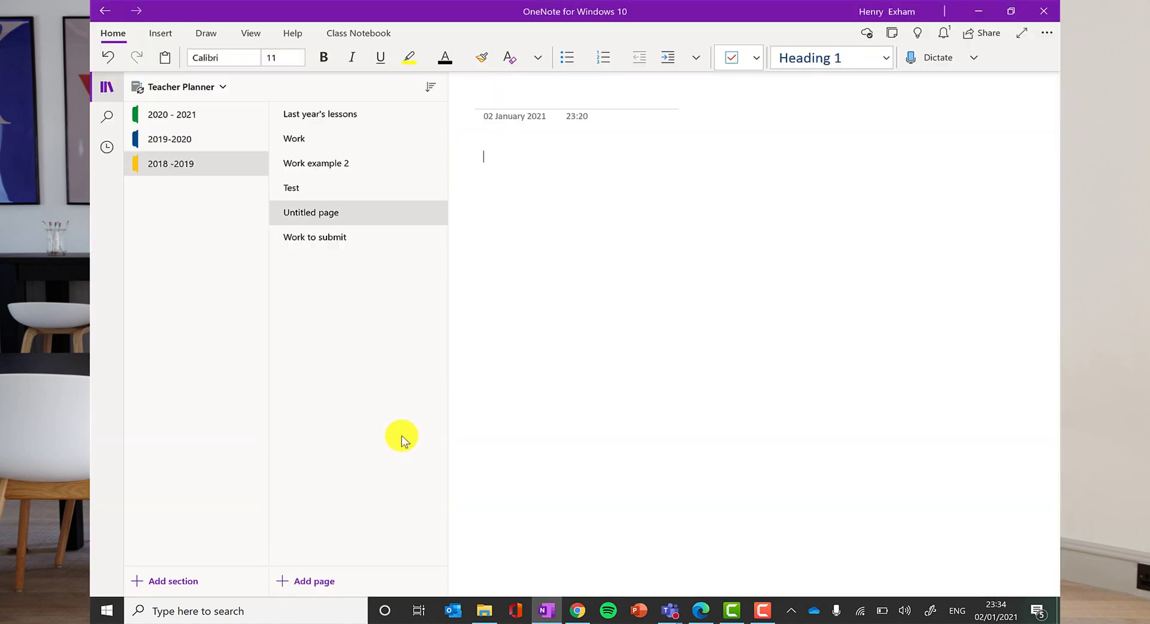
Hide the notebook's sections and pages, show the Draw tab pens, and stop presenting via the top bar.
{"action": "left_click", "coordinate": [104, 90]}
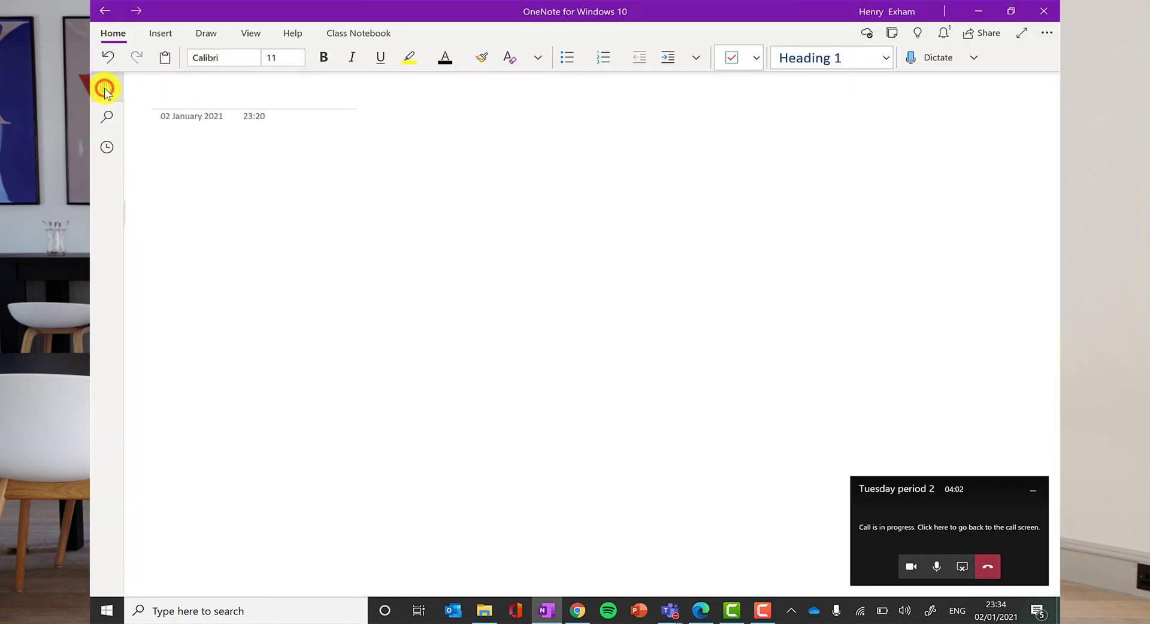
{"action": "left_click", "coordinate": [202, 34]}
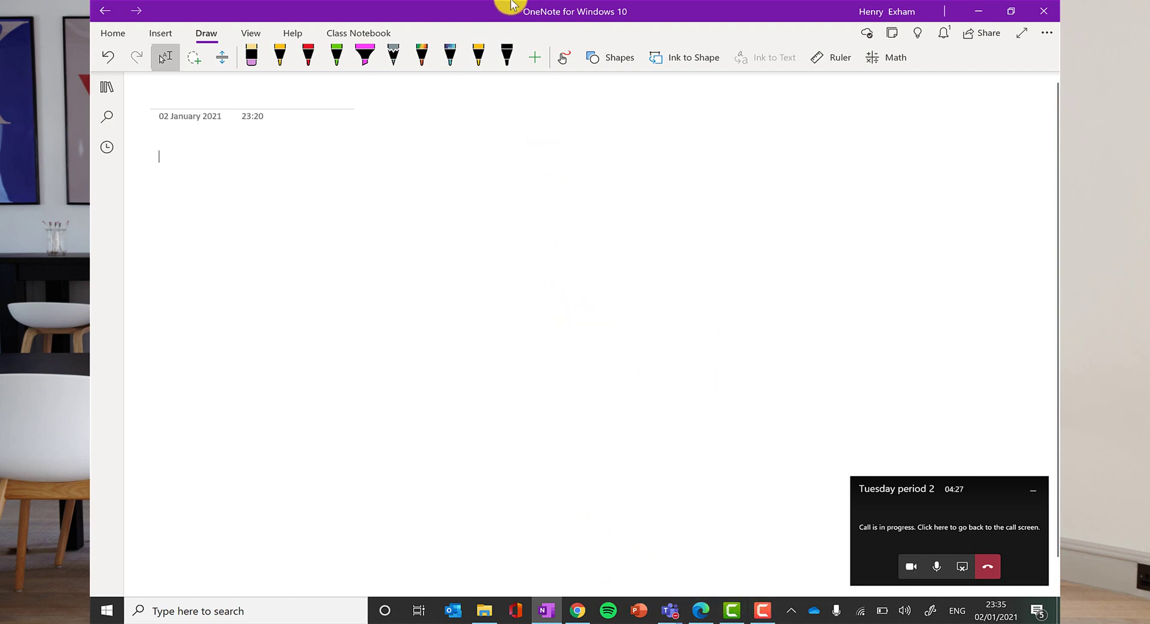
{"action": "mouse_move", "coordinate": [513, 5]}
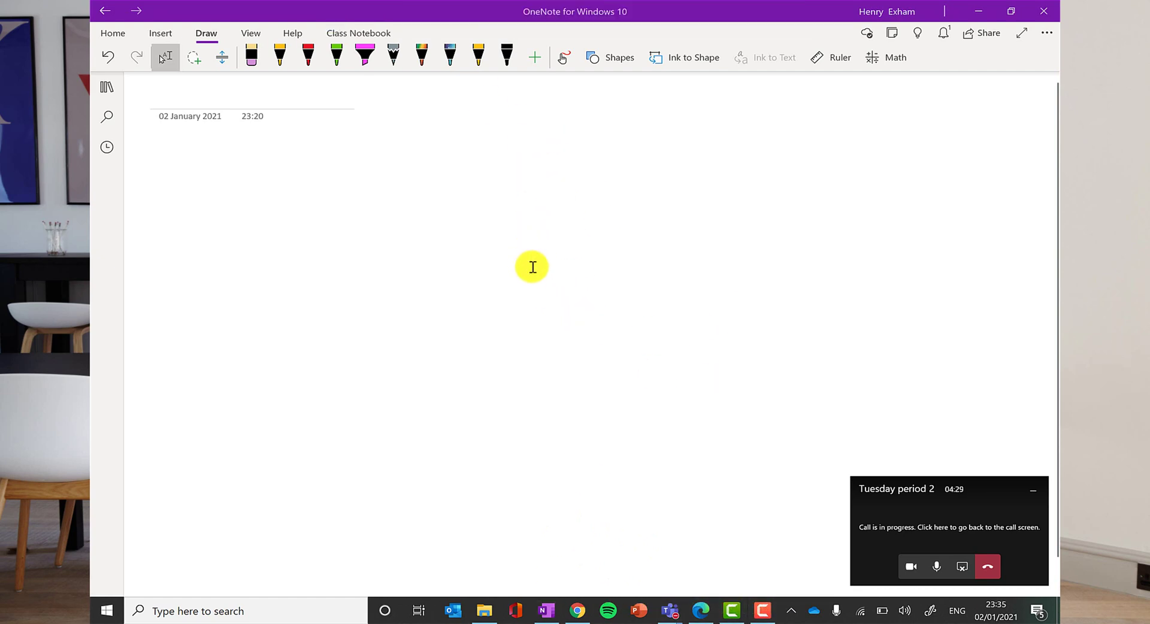
{"action": "mouse_move", "coordinate": [556, 5]}
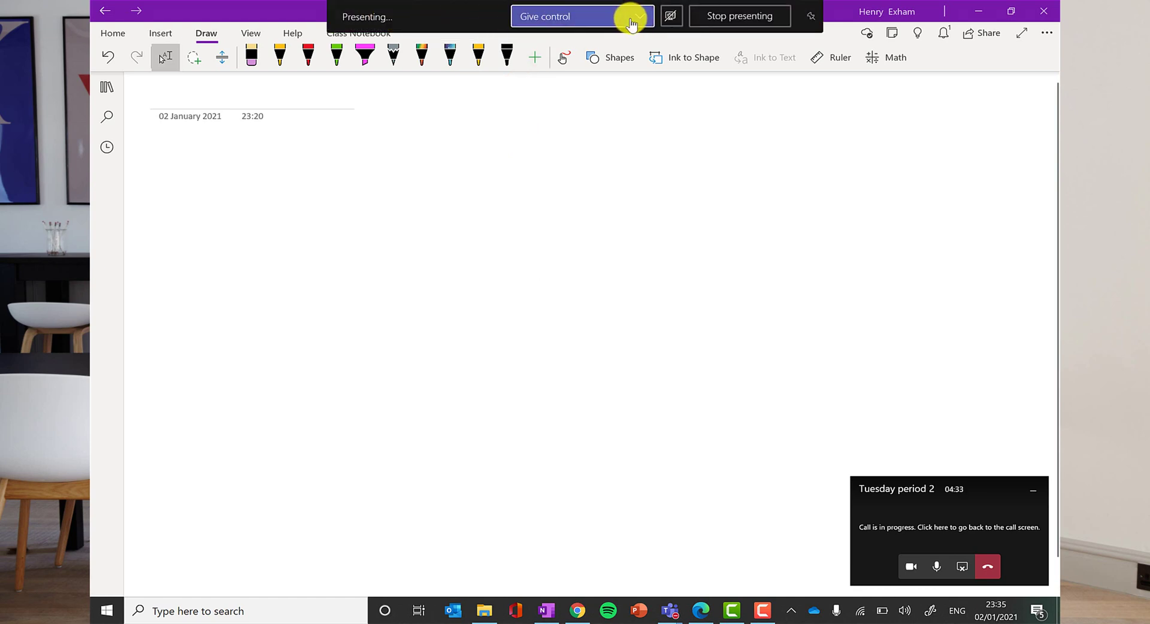
{"action": "left_click", "coordinate": [743, 15]}
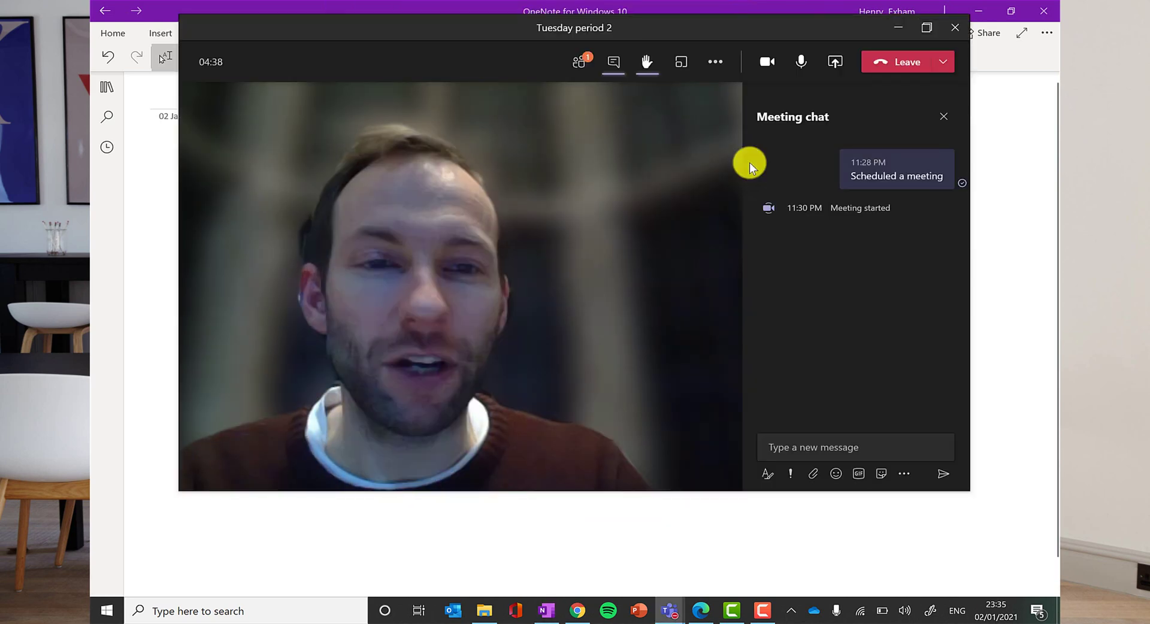
Maximize the meeting window and try turning on live captions from More actions.
{"action": "left_click", "coordinate": [927, 27]}
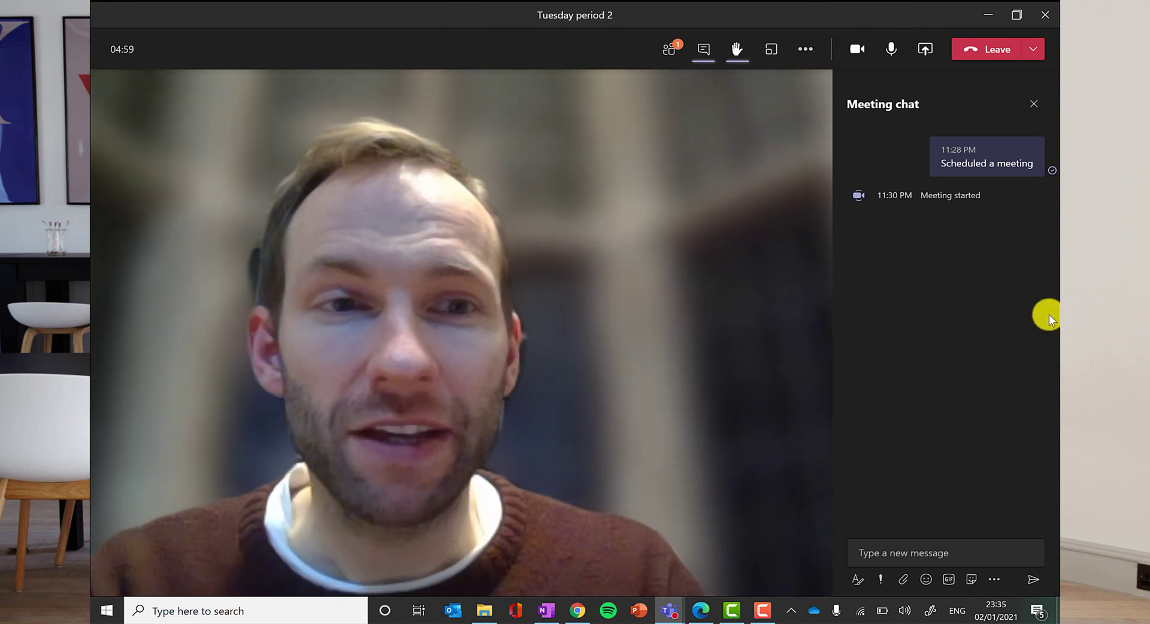
{"action": "left_click", "coordinate": [809, 48]}
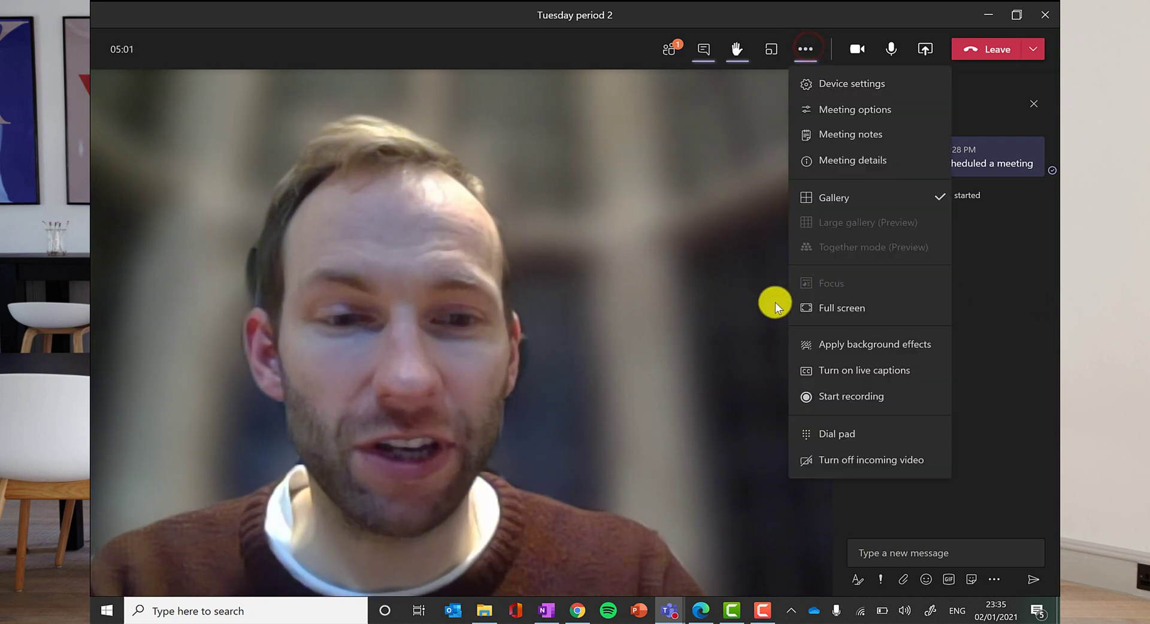
{"action": "left_click", "coordinate": [876, 371]}
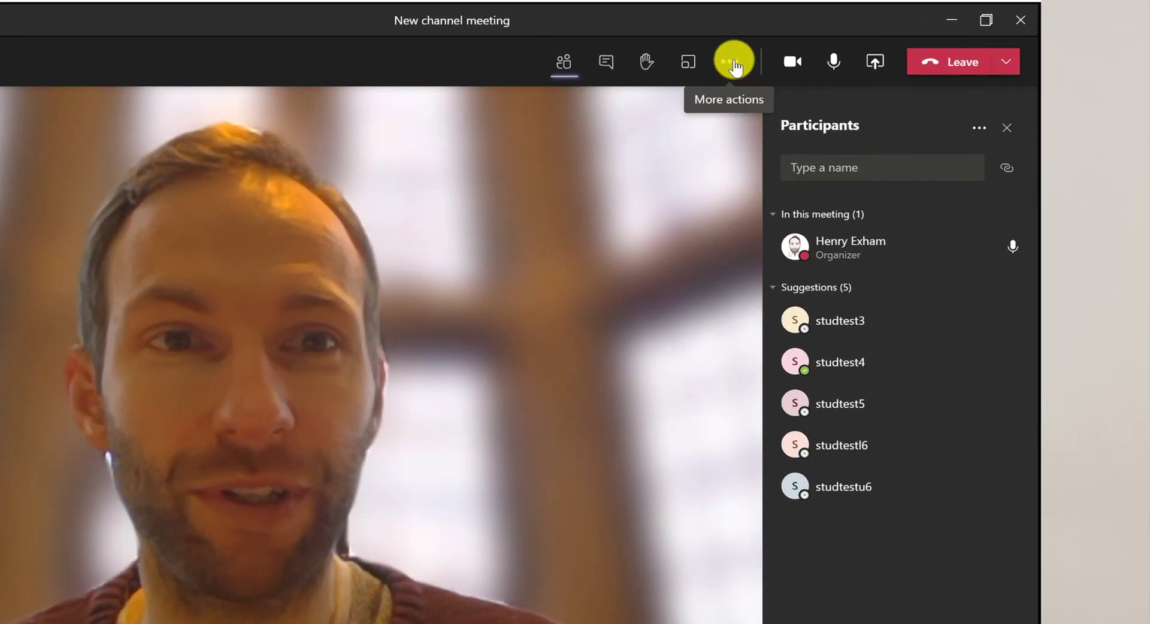
Start recording the meeting, confirm the recording notice in chat, then return to Participants.
{"action": "left_click", "coordinate": [804, 51]}
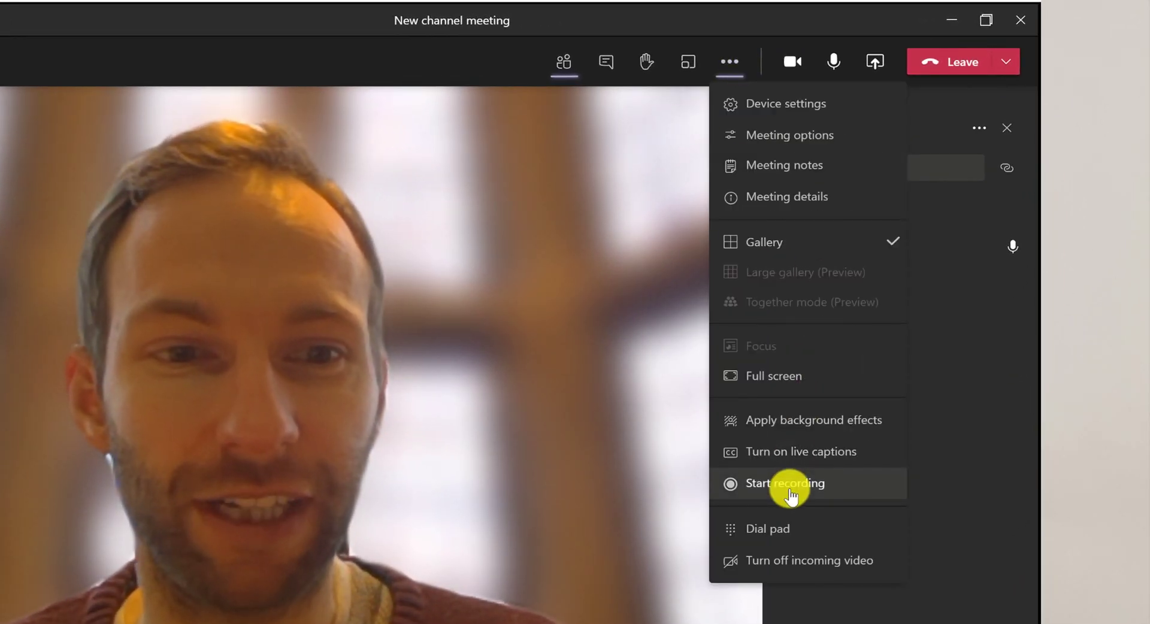
{"action": "left_click", "coordinate": [791, 496]}
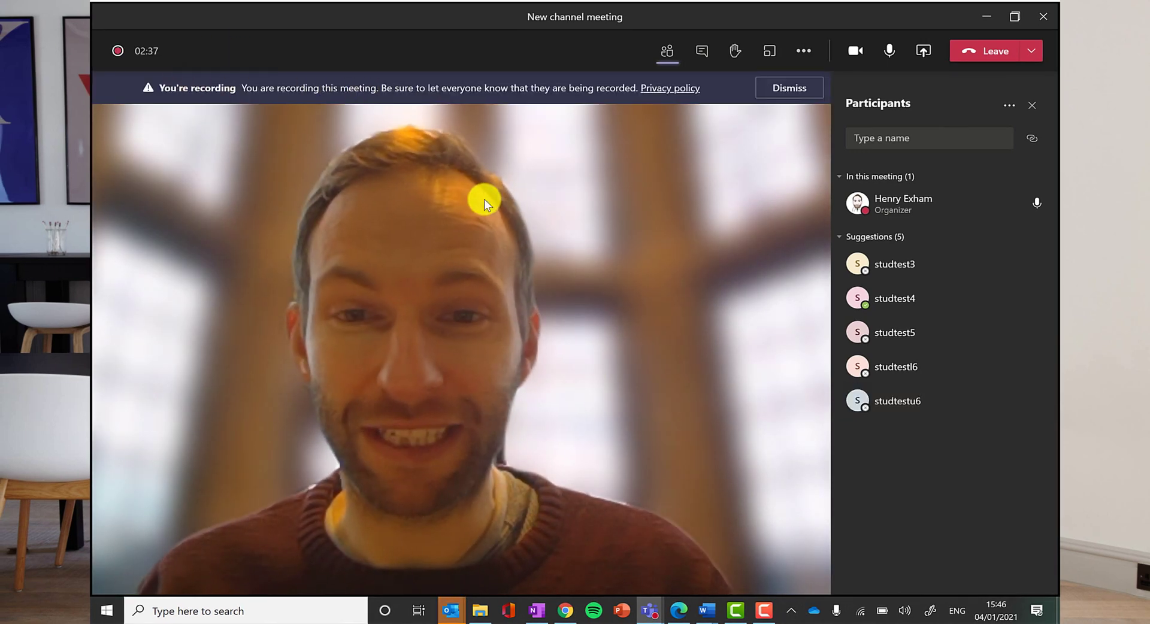
{"action": "left_click", "coordinate": [702, 54]}
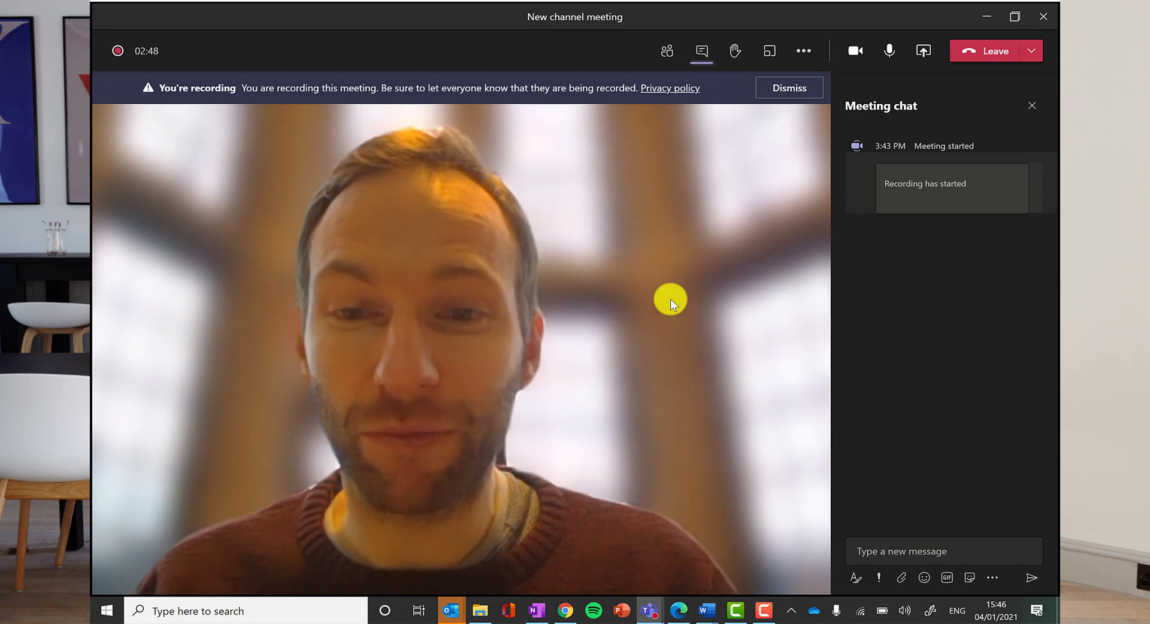
{"action": "left_click", "coordinate": [667, 50]}
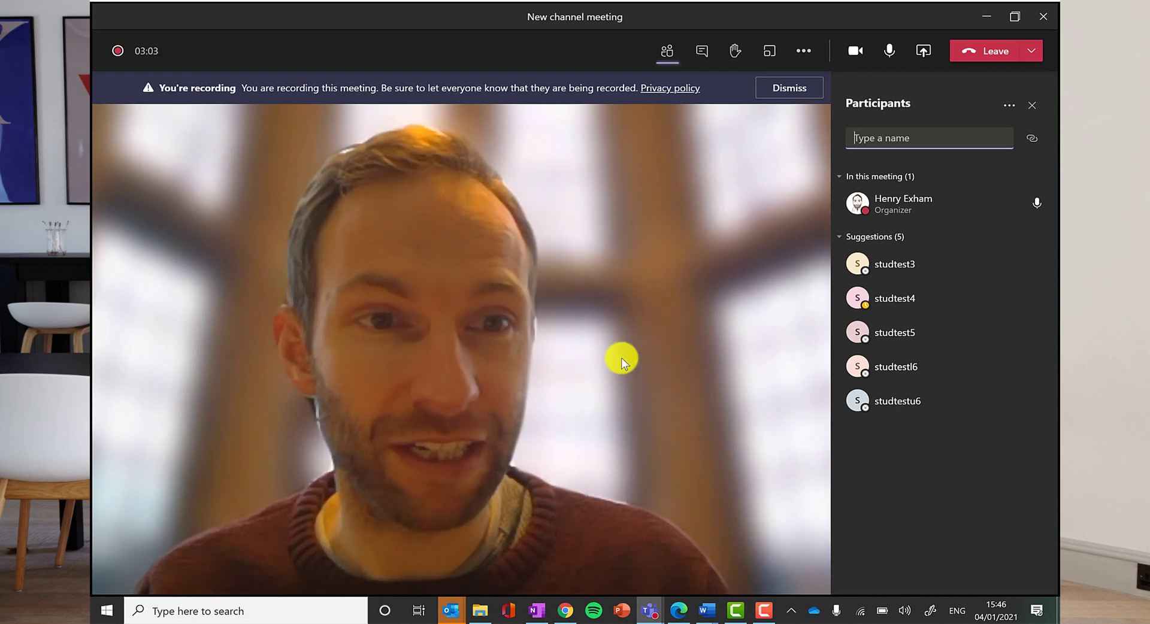
Turn the meeting camera off and launch the Camera app from Start search.
{"action": "left_click", "coordinate": [855, 52]}
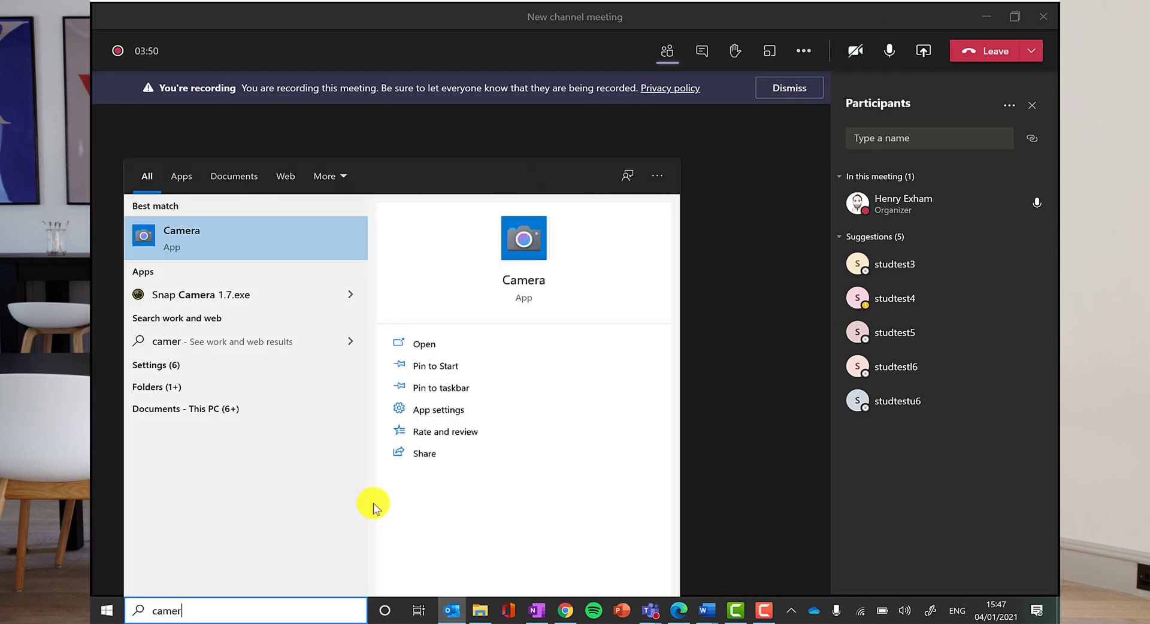
{"action": "type", "text": "a"}
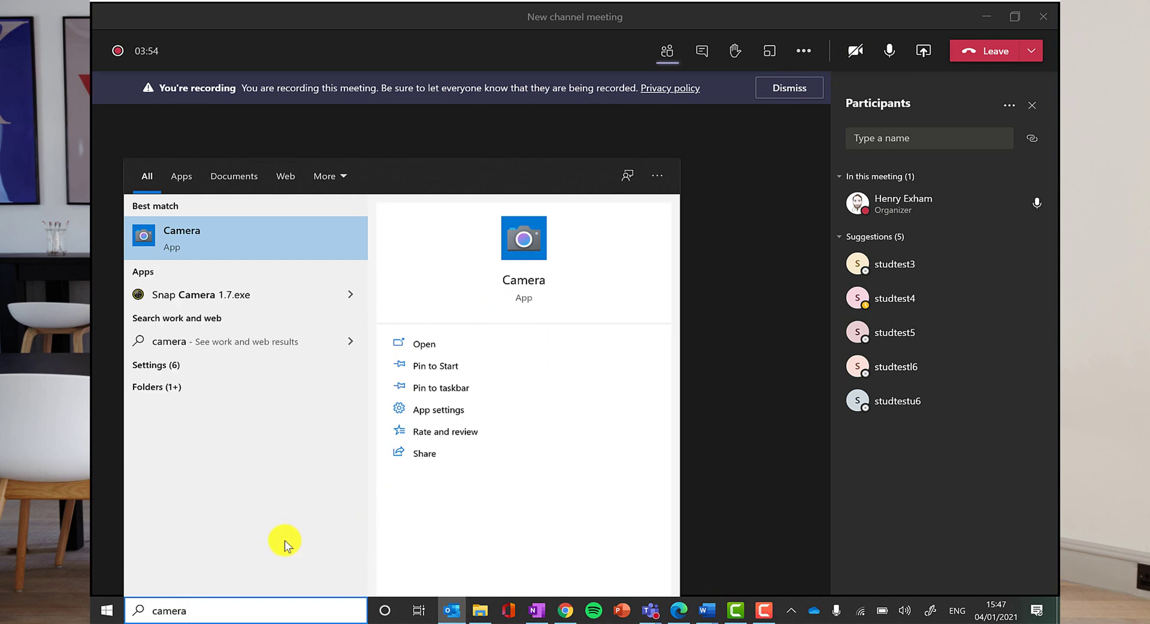
{"action": "left_click", "coordinate": [215, 239]}
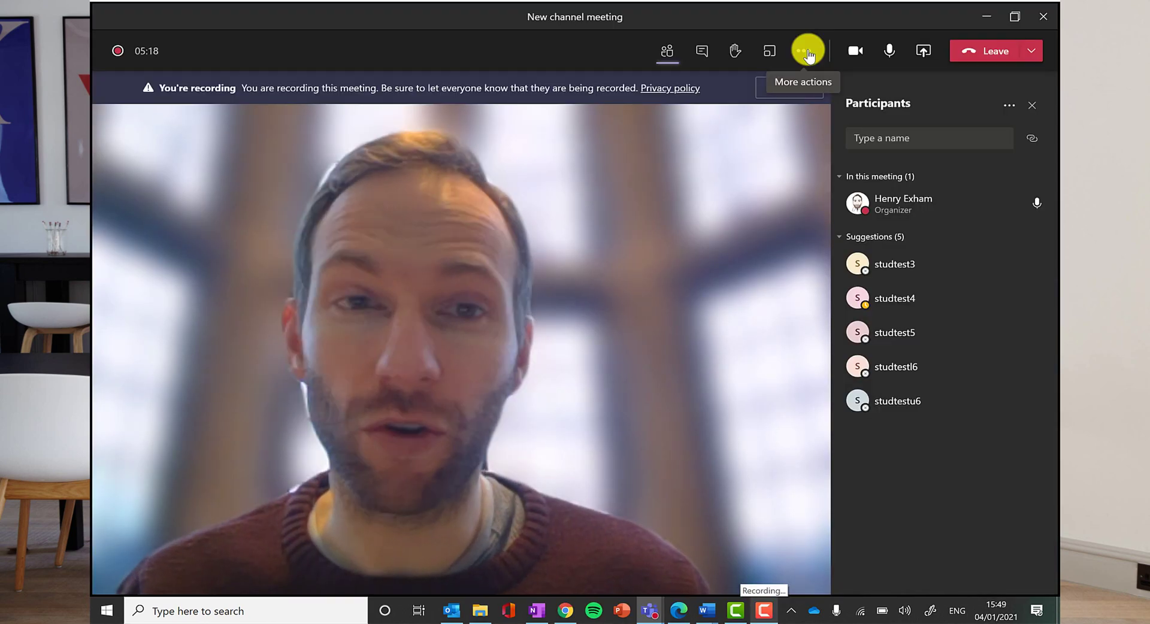
Stop and confirm stopping the meeting recording, then leave the meeting.
{"action": "left_click", "coordinate": [807, 53]}
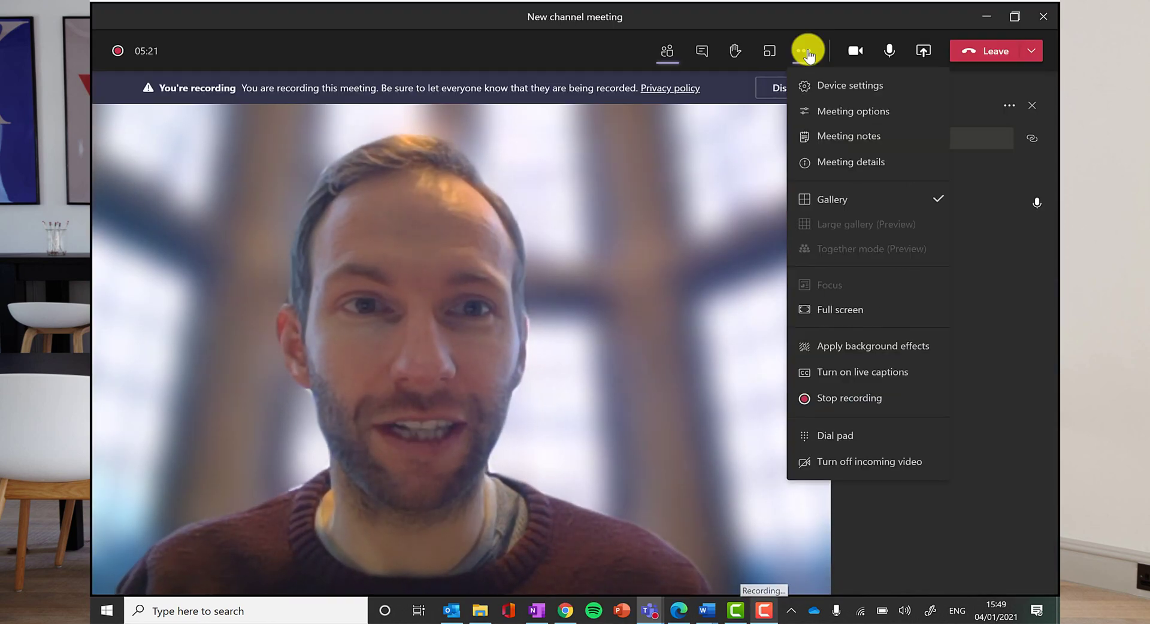
{"action": "left_click", "coordinate": [879, 403]}
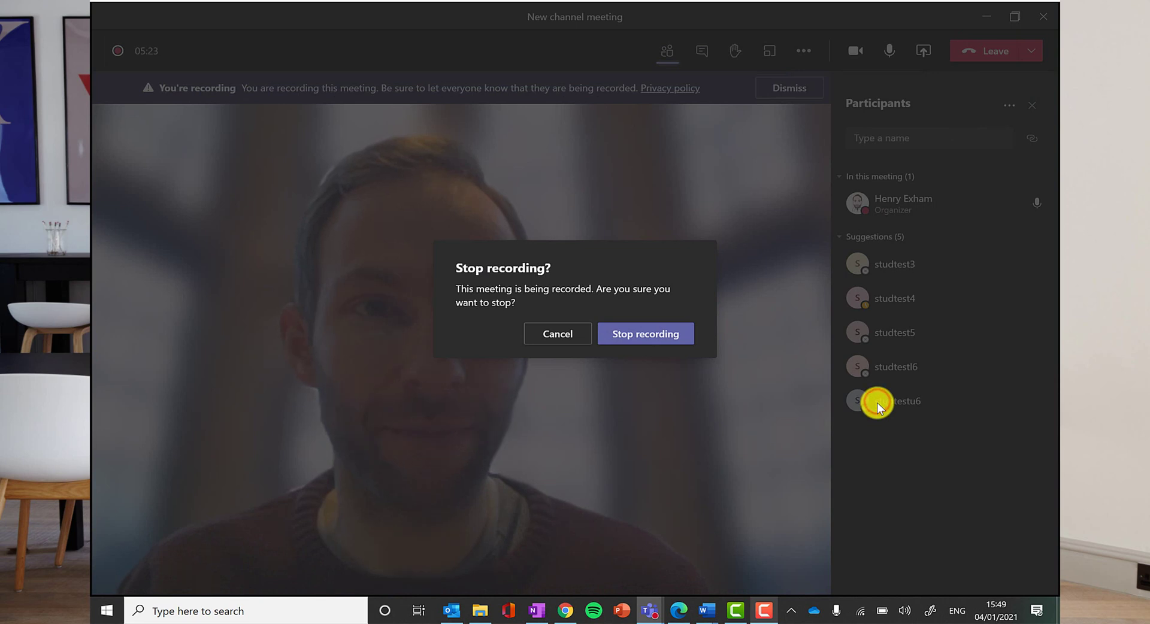
{"action": "left_click", "coordinate": [631, 335]}
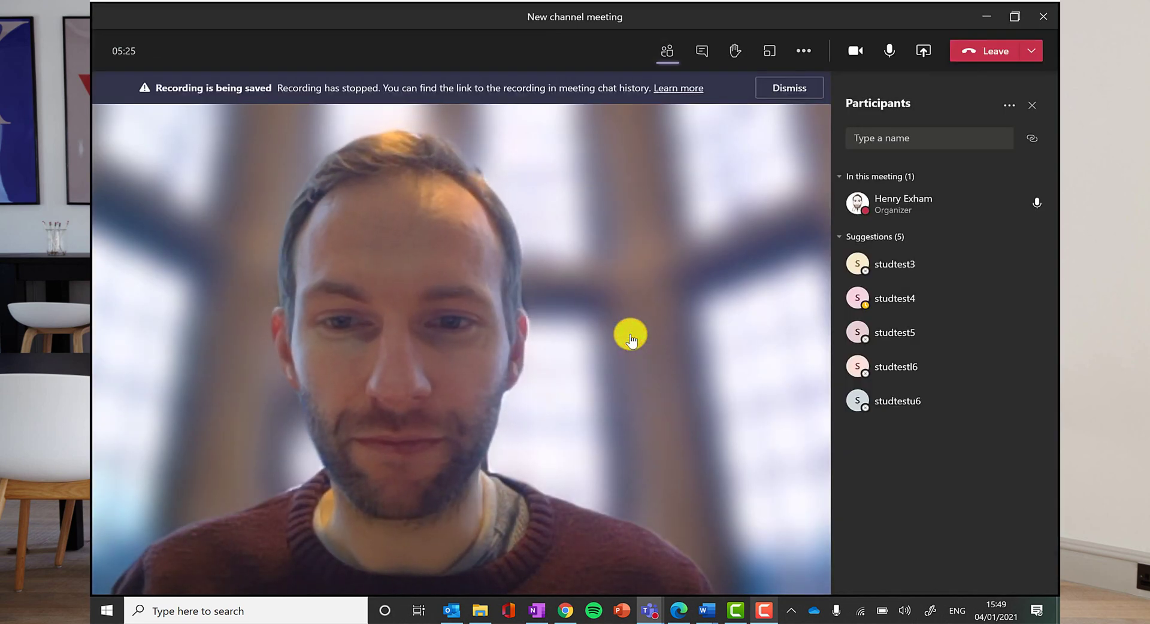
{"action": "left_click", "coordinate": [1034, 110]}
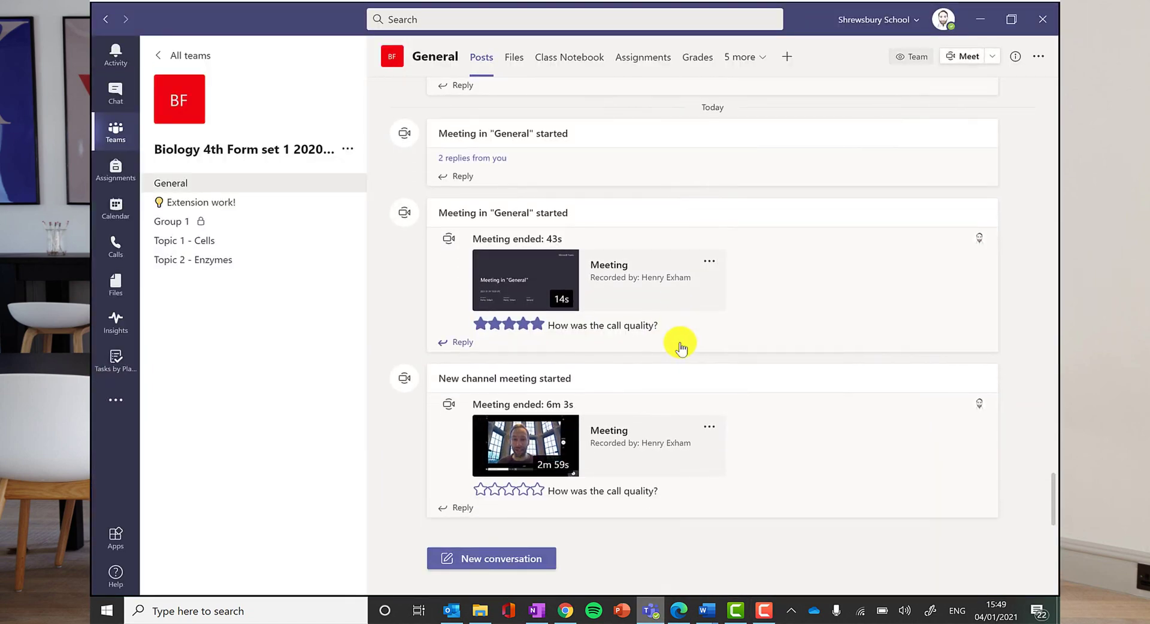
Give the call four stars and play the 2m 59s New channel meeting recording.
{"action": "left_click", "coordinate": [523, 490]}
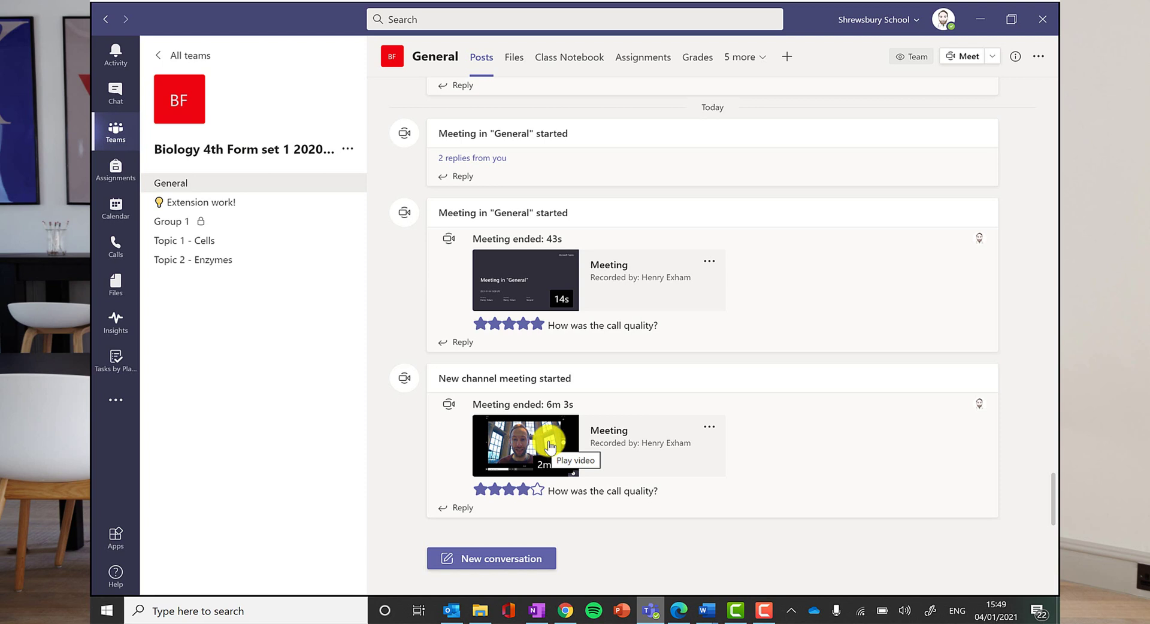
{"action": "left_click", "coordinate": [551, 446]}
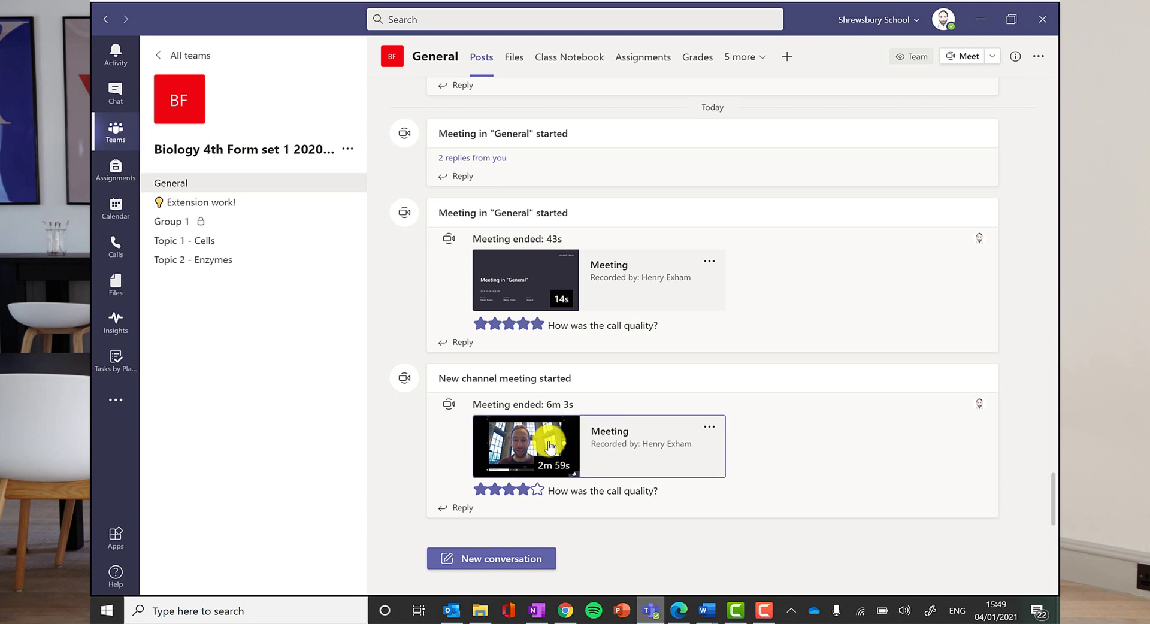